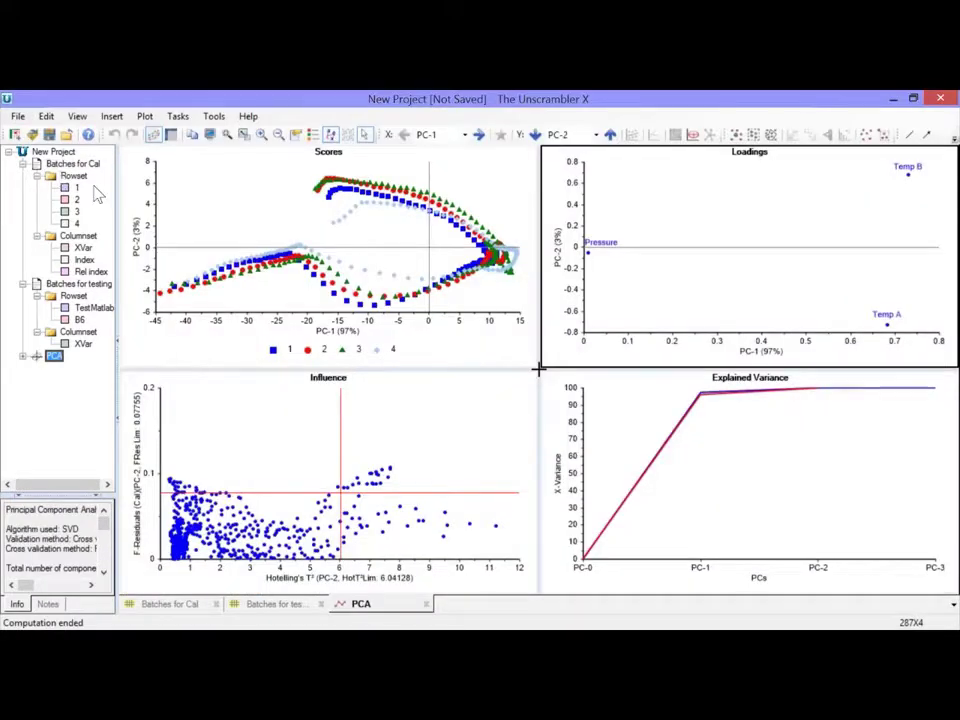
Step: Start Batch Modeling on the Batches for Cal table and list the available column sets
{"action": "left_click", "coordinate": [80, 165]}
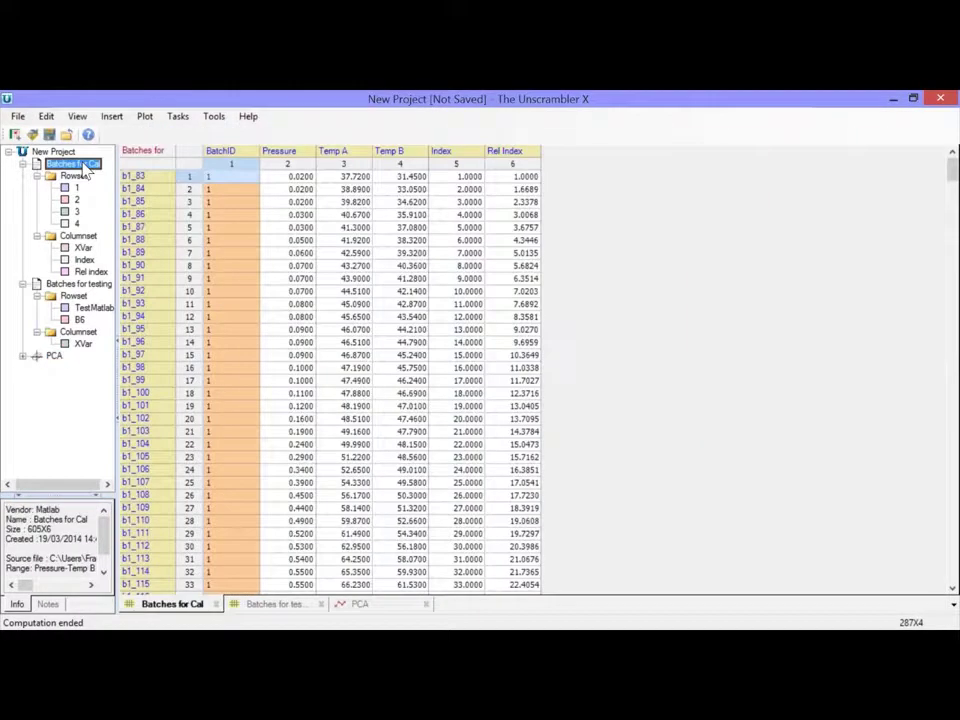
{"action": "left_click", "coordinate": [180, 117]}
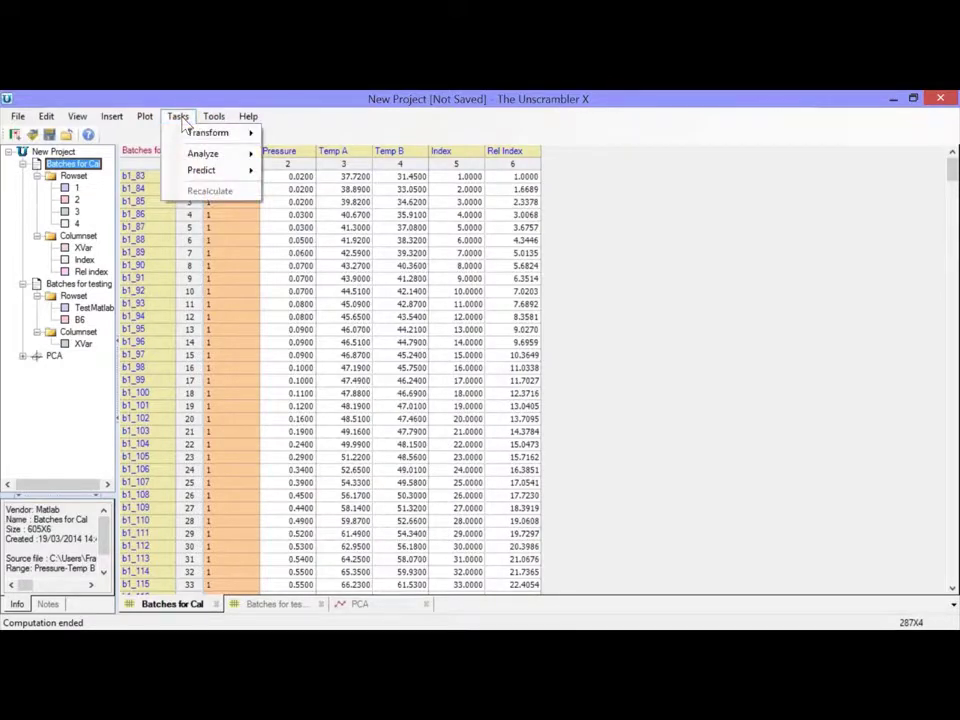
{"action": "mouse_move", "coordinate": [205, 156]}
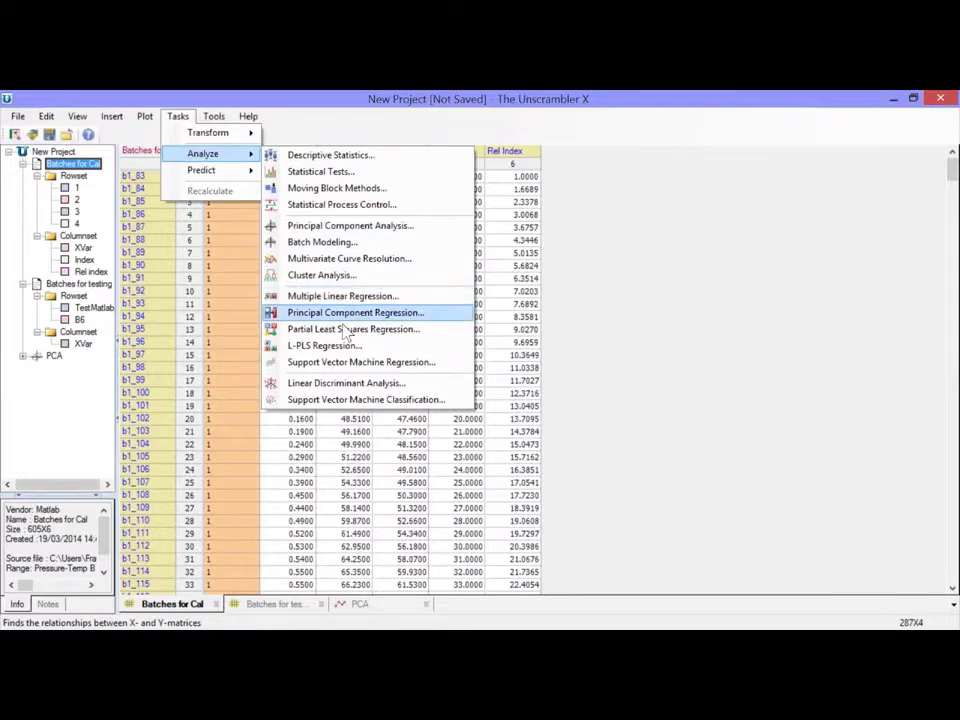
{"action": "left_click", "coordinate": [339, 242]}
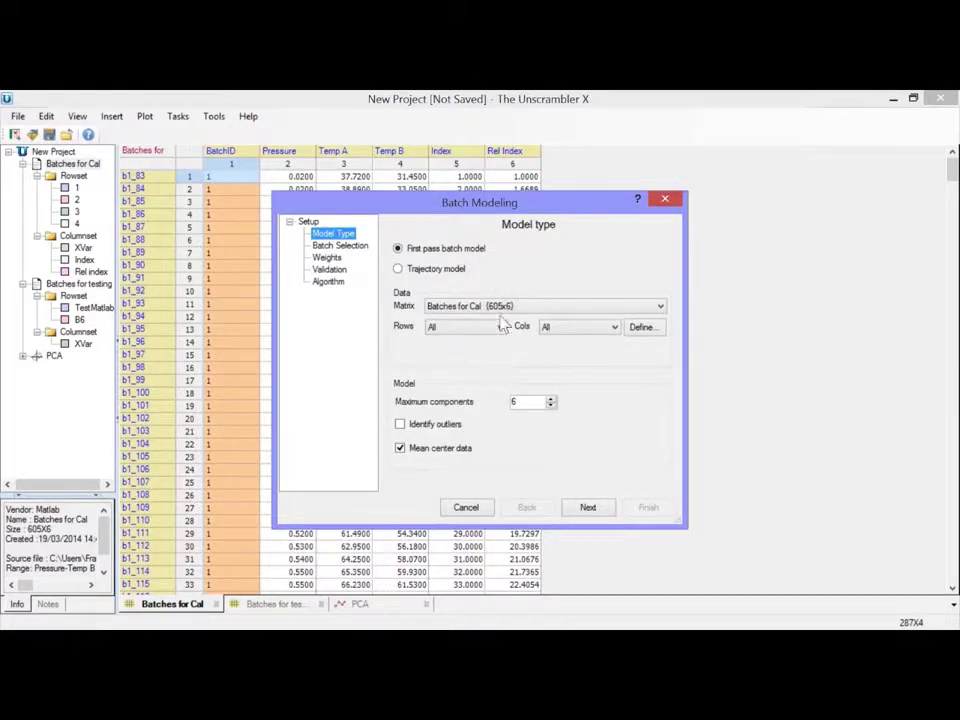
{"action": "left_click", "coordinate": [584, 334]}
Step: Use the XVar columns with BatchID as batch variable, keeping all batches 1–4 included
{"action": "left_click", "coordinate": [593, 352]}
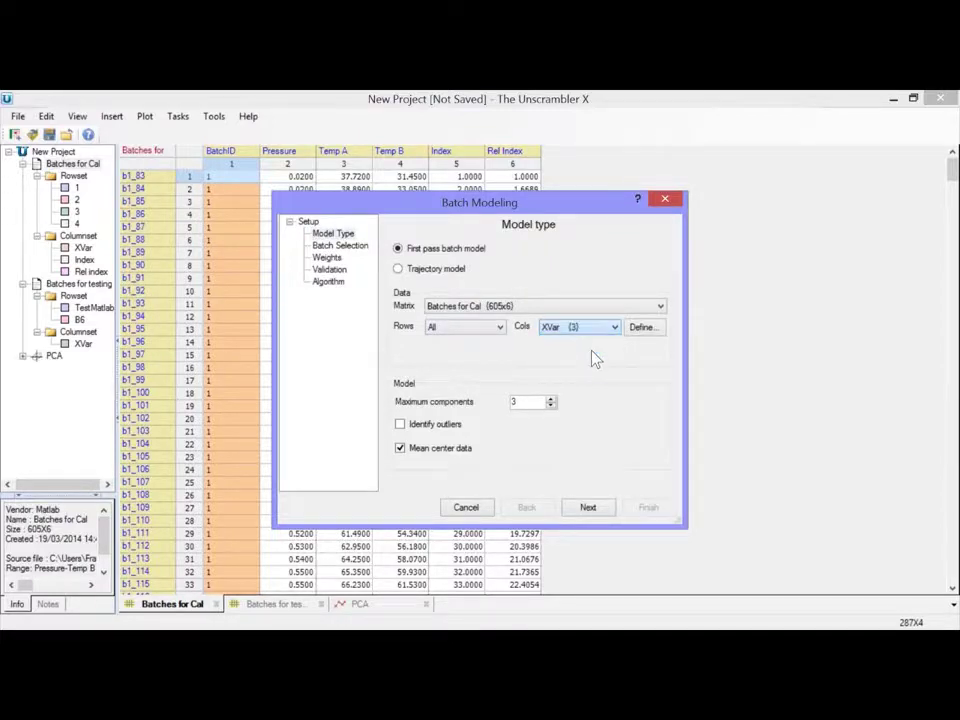
{"action": "left_click", "coordinate": [588, 507]}
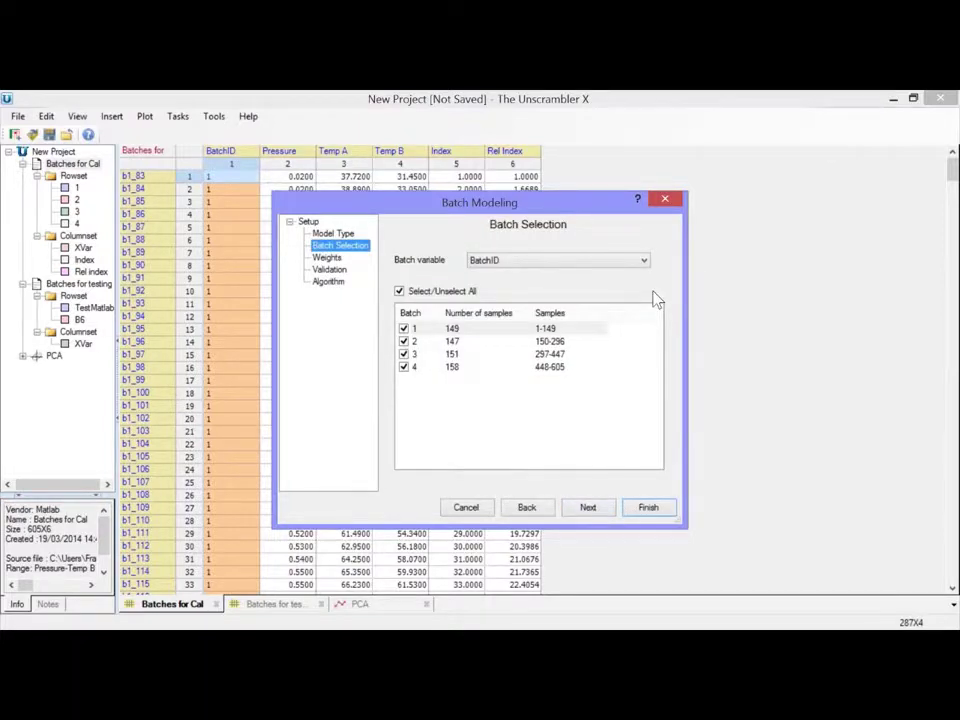
{"action": "left_click", "coordinate": [632, 262]}
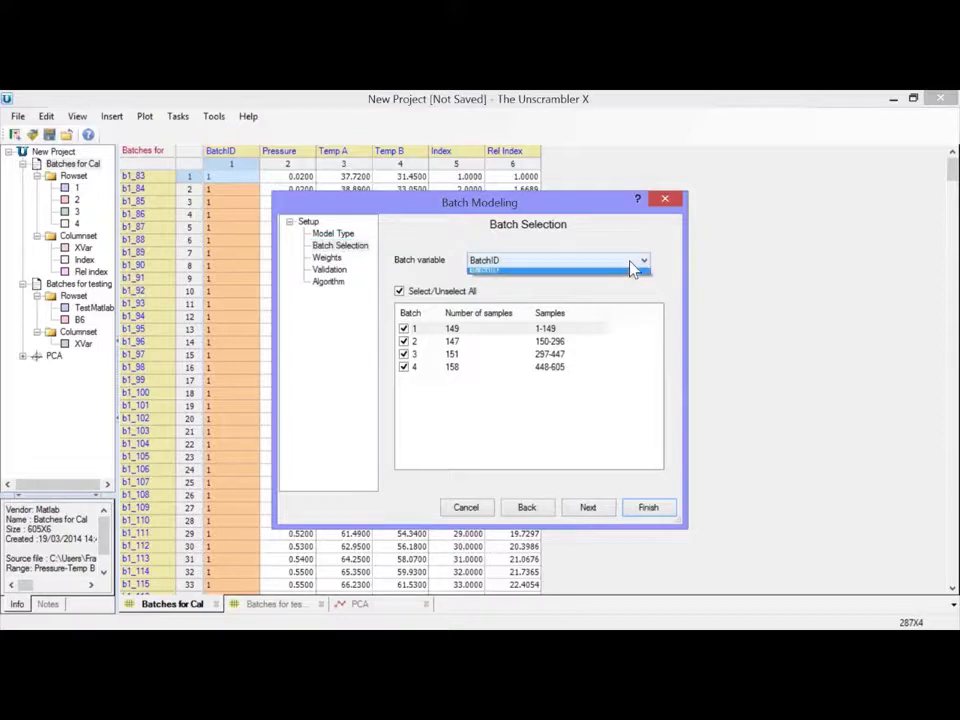
{"action": "left_click", "coordinate": [632, 268]}
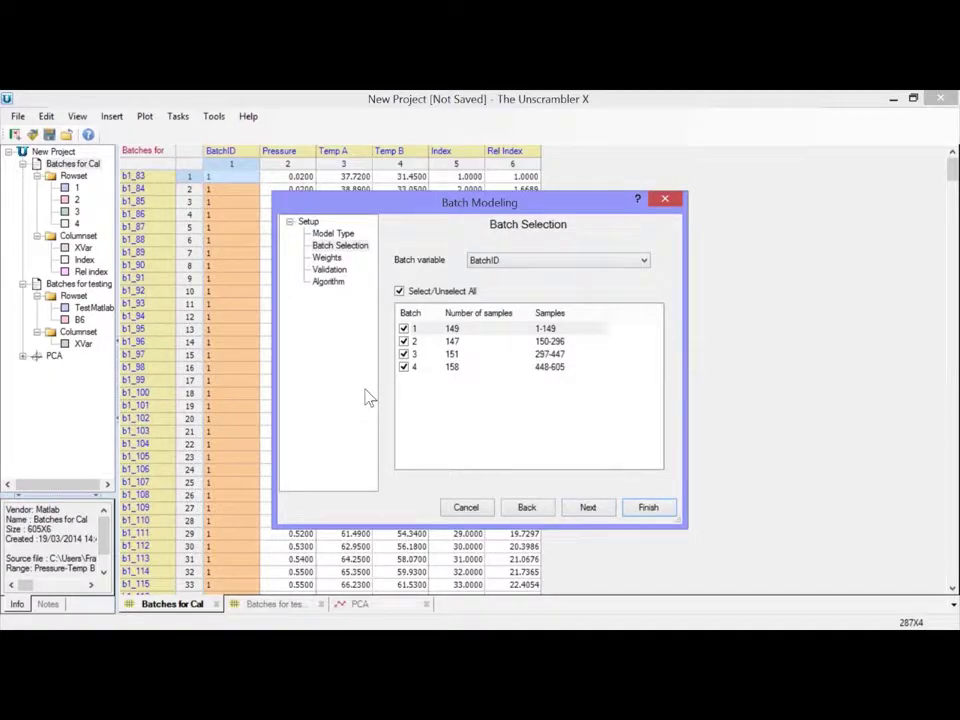
{"action": "left_click", "coordinate": [405, 367]}
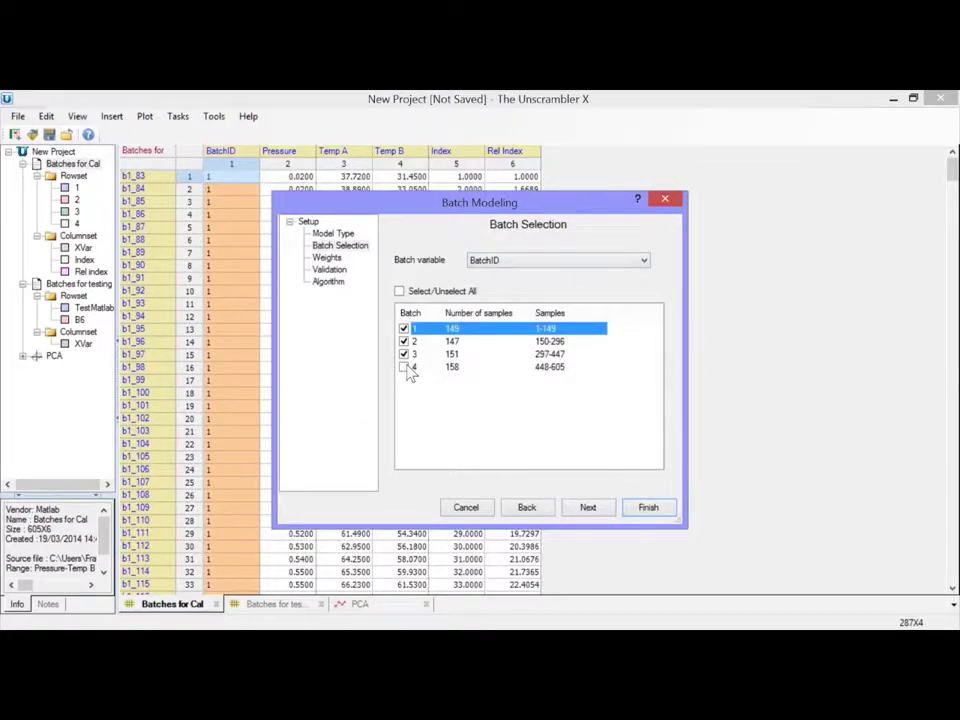
{"action": "left_click", "coordinate": [405, 367]}
Step: Weight Pressure, Temp A and Temp B by 1/SDev, then continue to Validation
{"action": "left_click", "coordinate": [588, 508]}
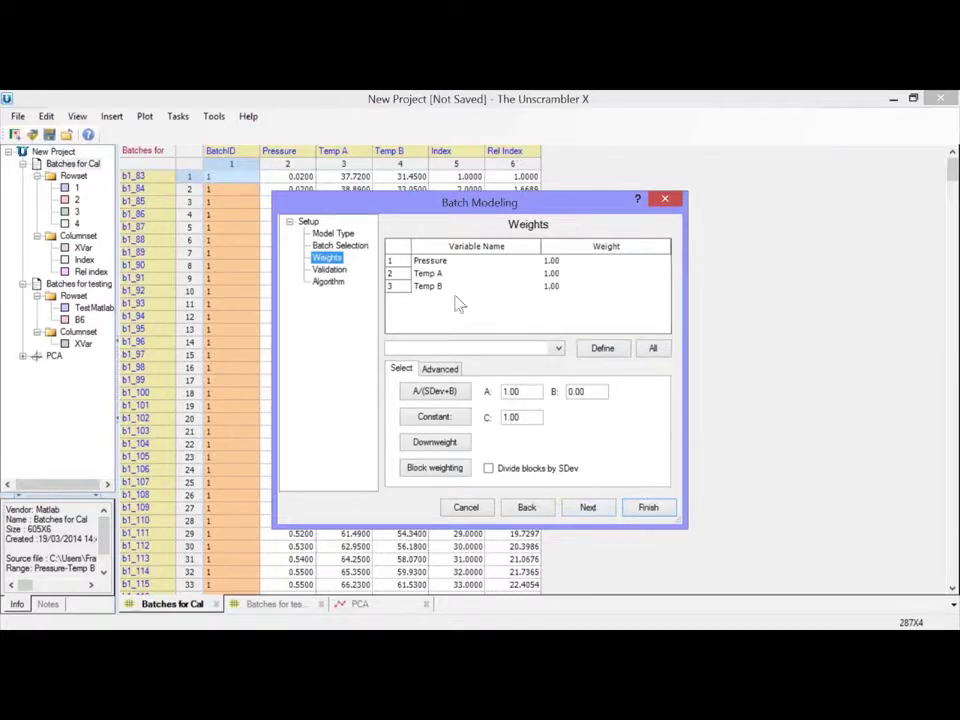
{"action": "left_click", "coordinate": [651, 350]}
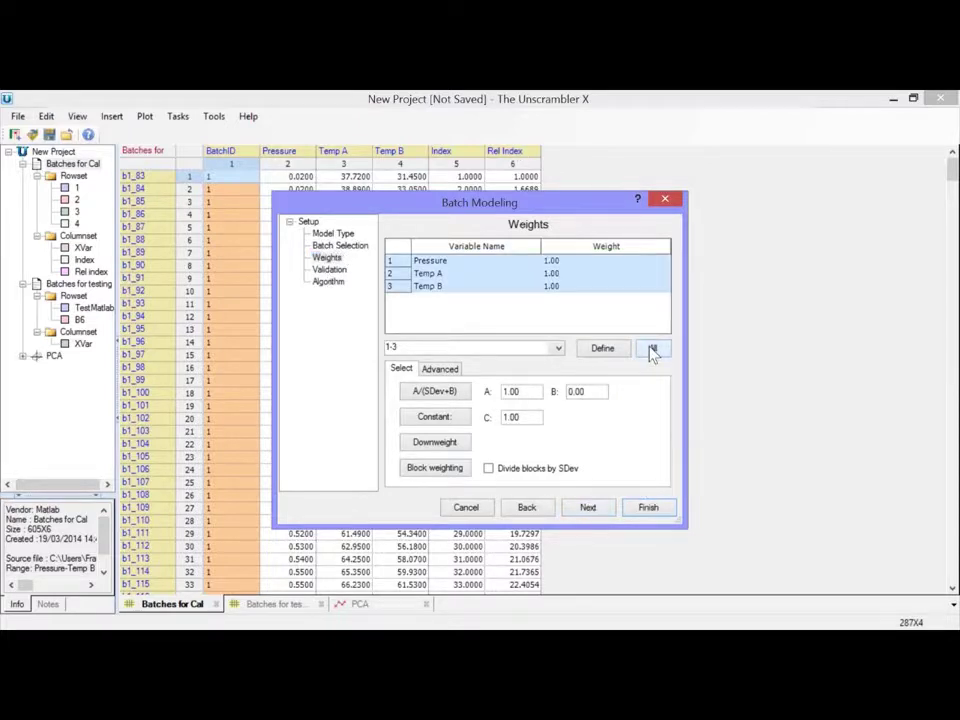
{"action": "left_click", "coordinate": [435, 394]}
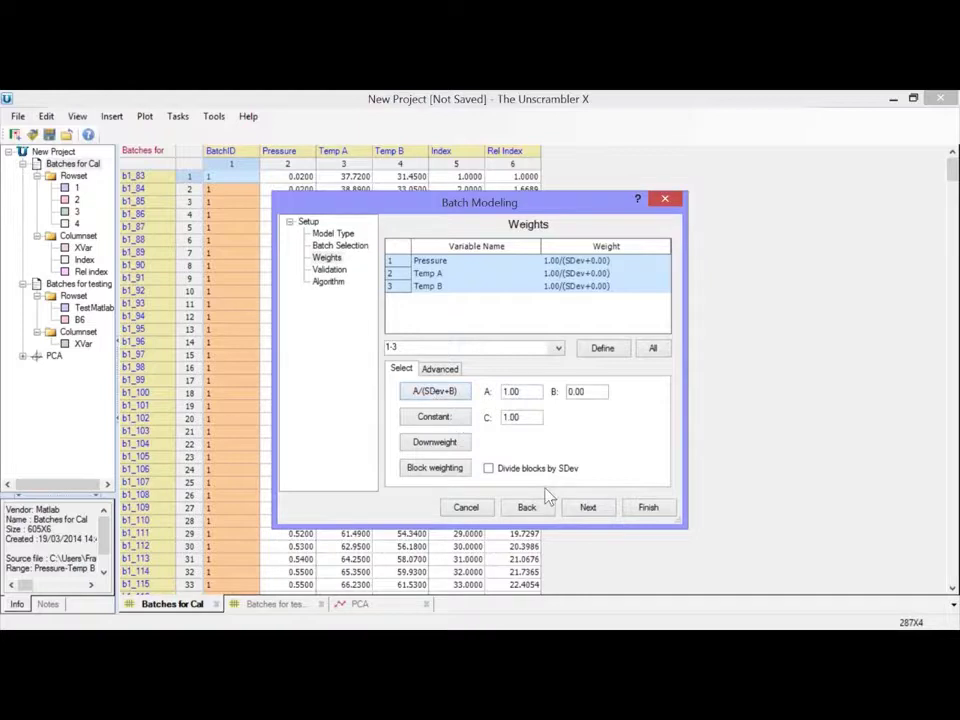
{"action": "left_click", "coordinate": [586, 506]}
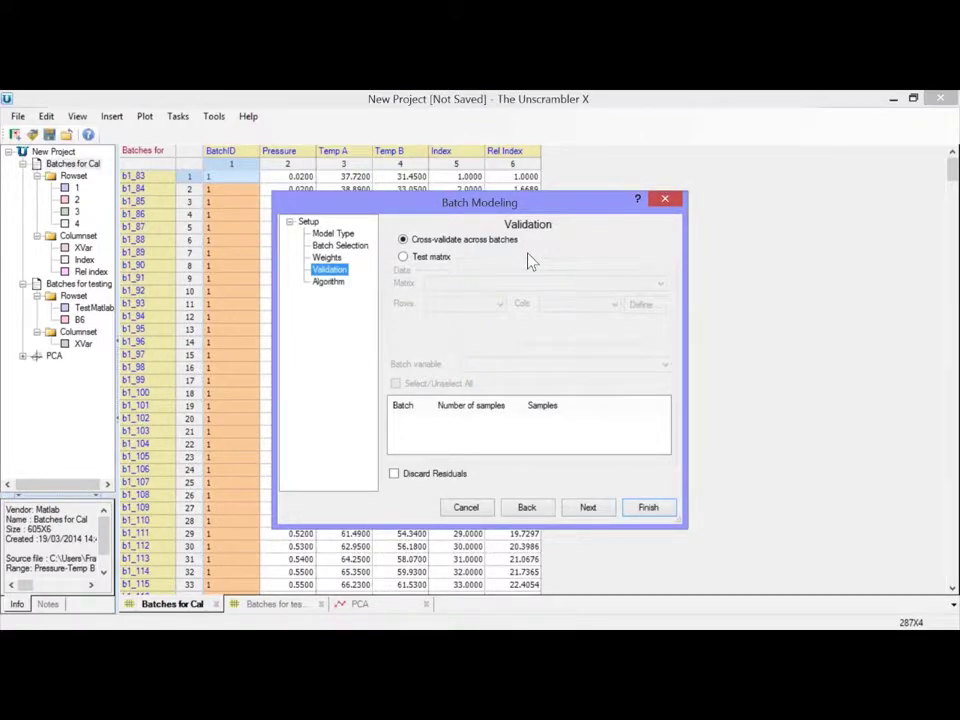
Step: Keep the SVD algorithm and finish to compute the Batch First Pass model
{"action": "left_click", "coordinate": [589, 508]}
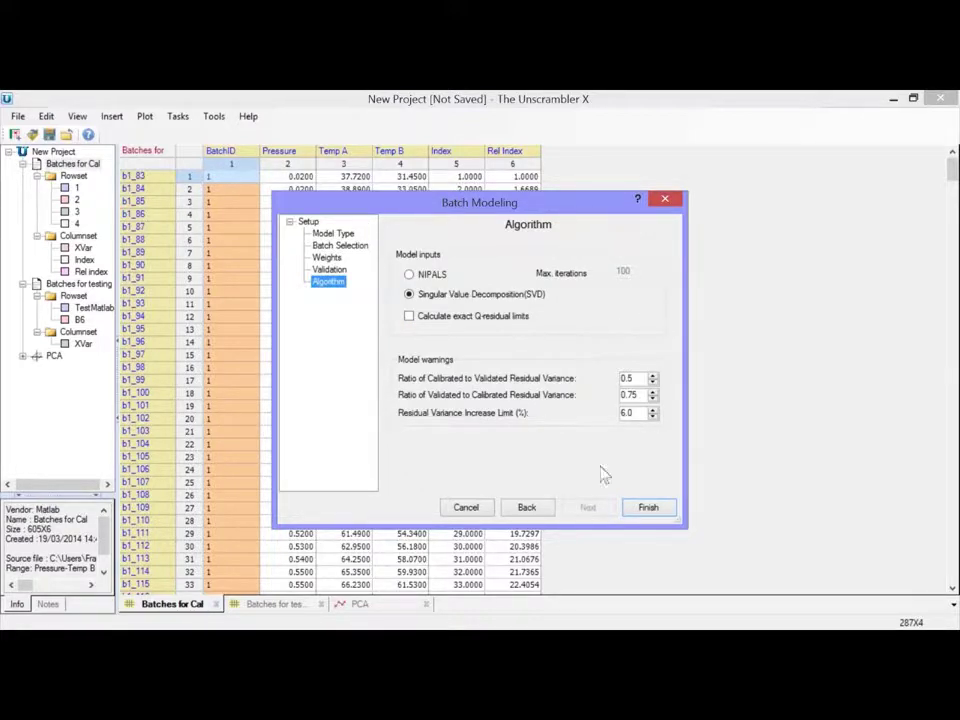
{"action": "left_click", "coordinate": [650, 510]}
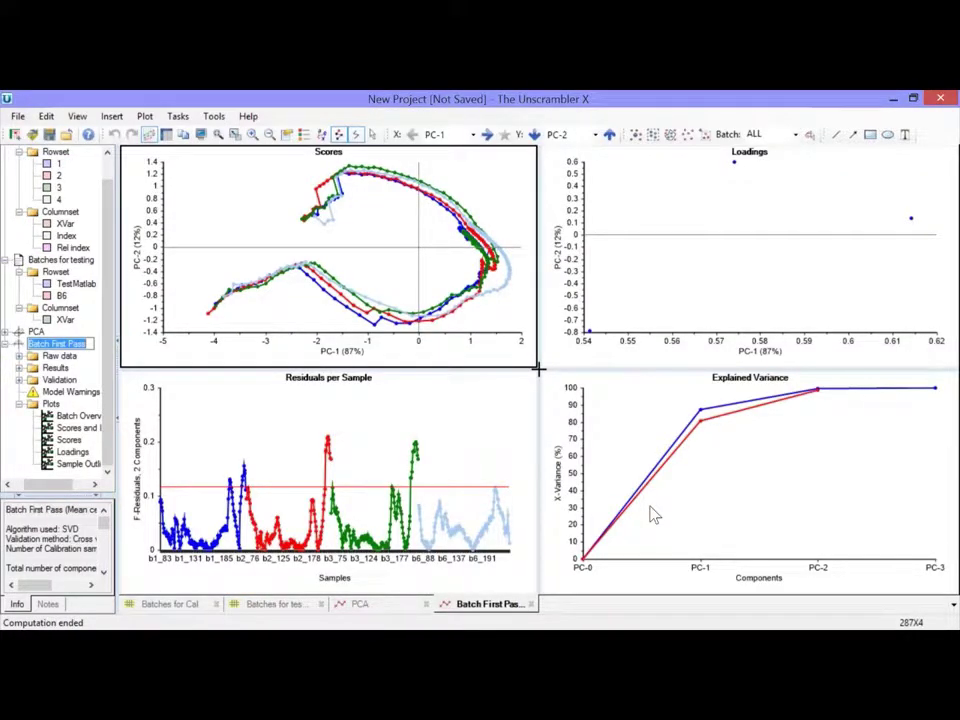
Step: Show variable labels on the Loadings plot, then review the Explained Variance and Residuals plots
{"action": "left_click", "coordinate": [640, 298]}
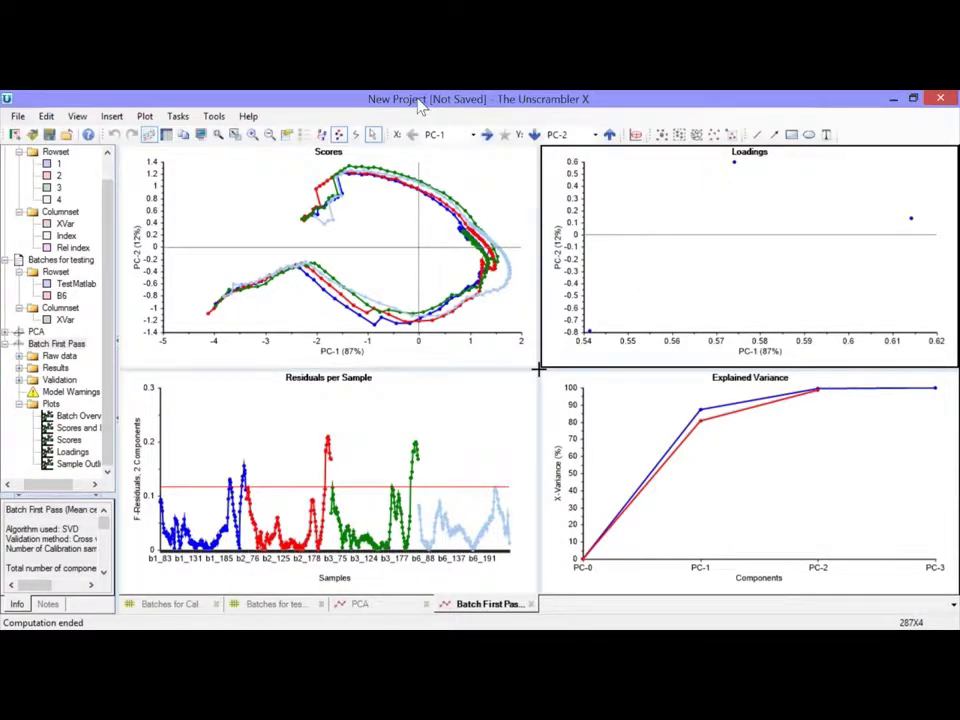
{"action": "left_click", "coordinate": [321, 135]}
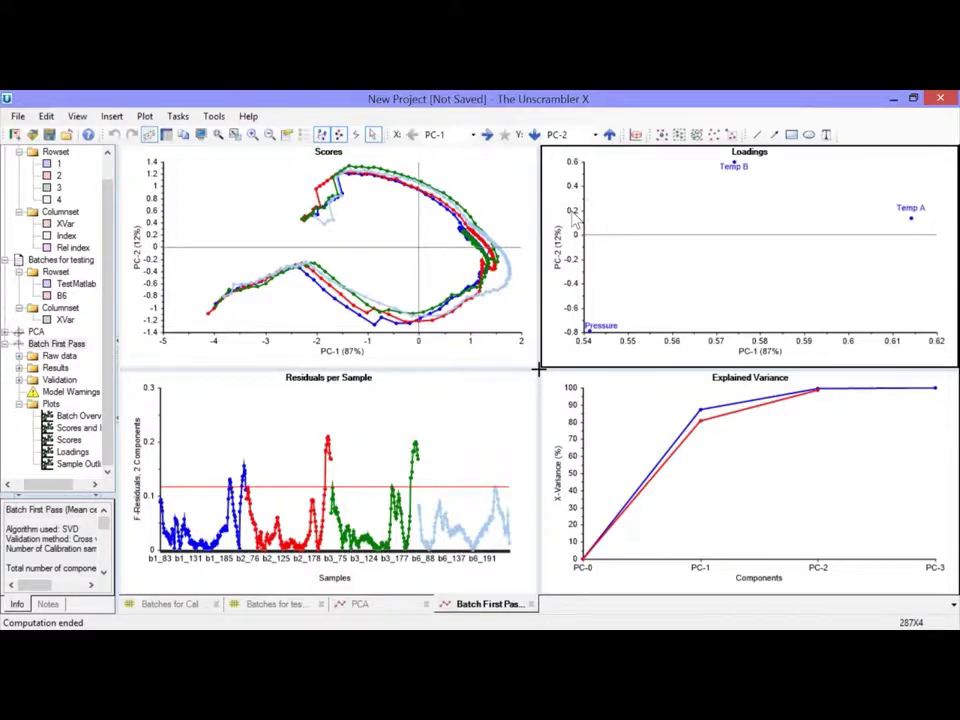
{"action": "left_click", "coordinate": [842, 454]}
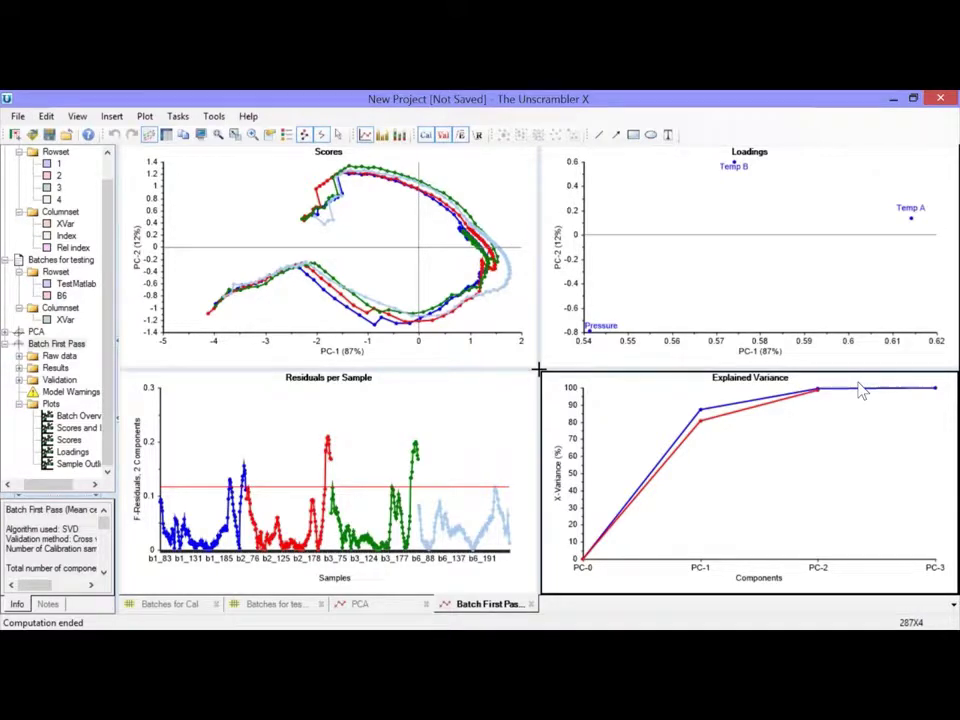
{"action": "left_click", "coordinate": [376, 447]}
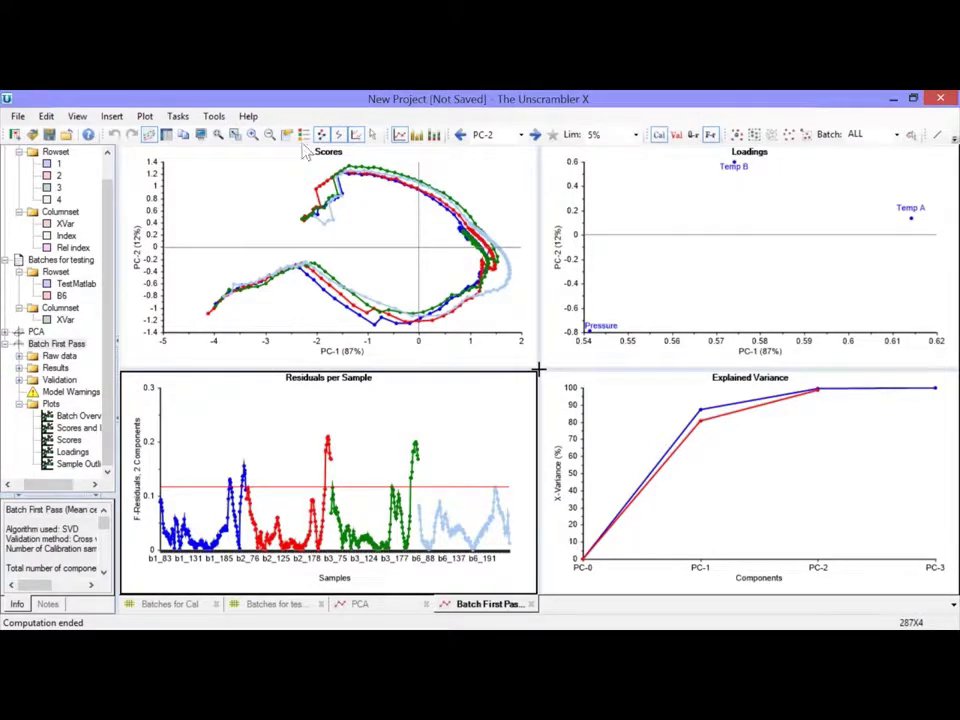
{"action": "left_click", "coordinate": [180, 118]}
Step: Set up a Trajectory batch model based on Batch First Pass with 2 components
{"action": "mouse_move", "coordinate": [204, 158]}
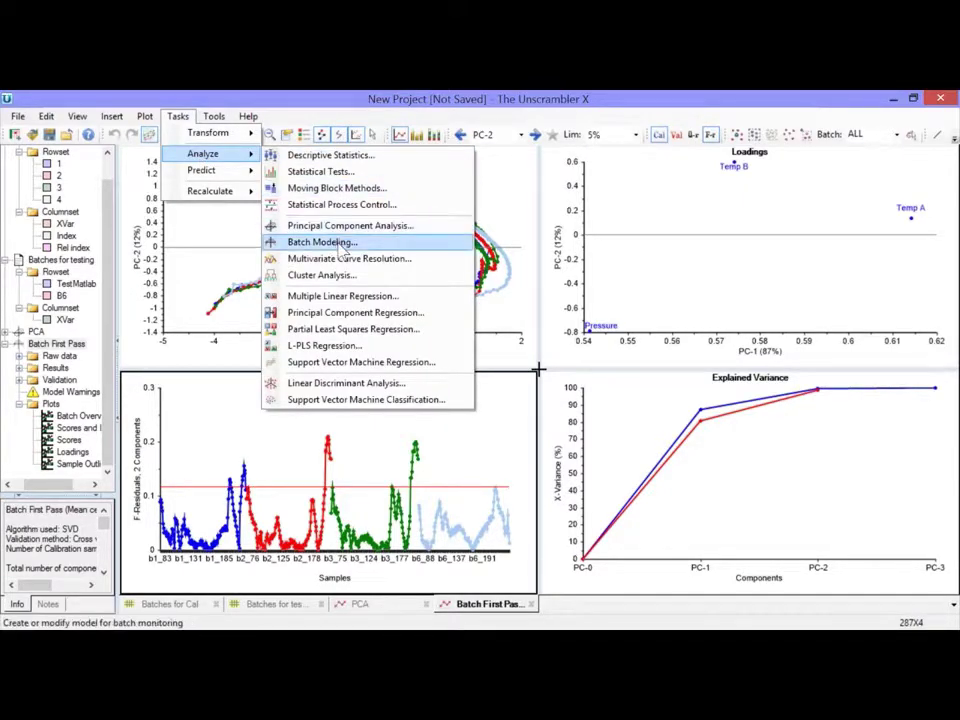
{"action": "left_click", "coordinate": [343, 250]}
{"action": "left_click", "coordinate": [420, 268]}
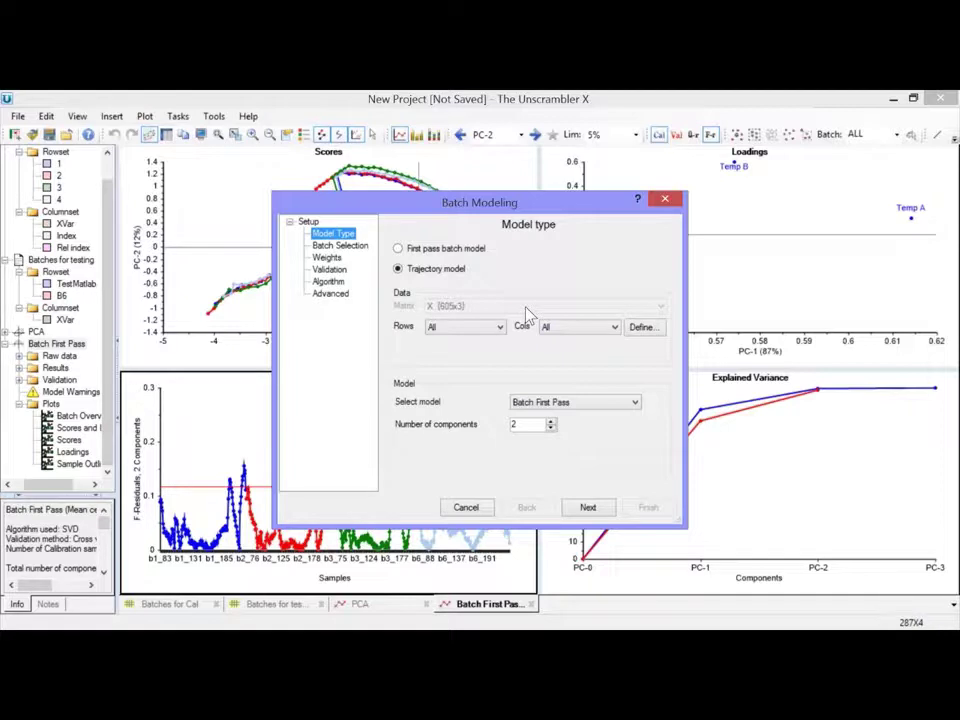
{"action": "left_click", "coordinate": [634, 403]}
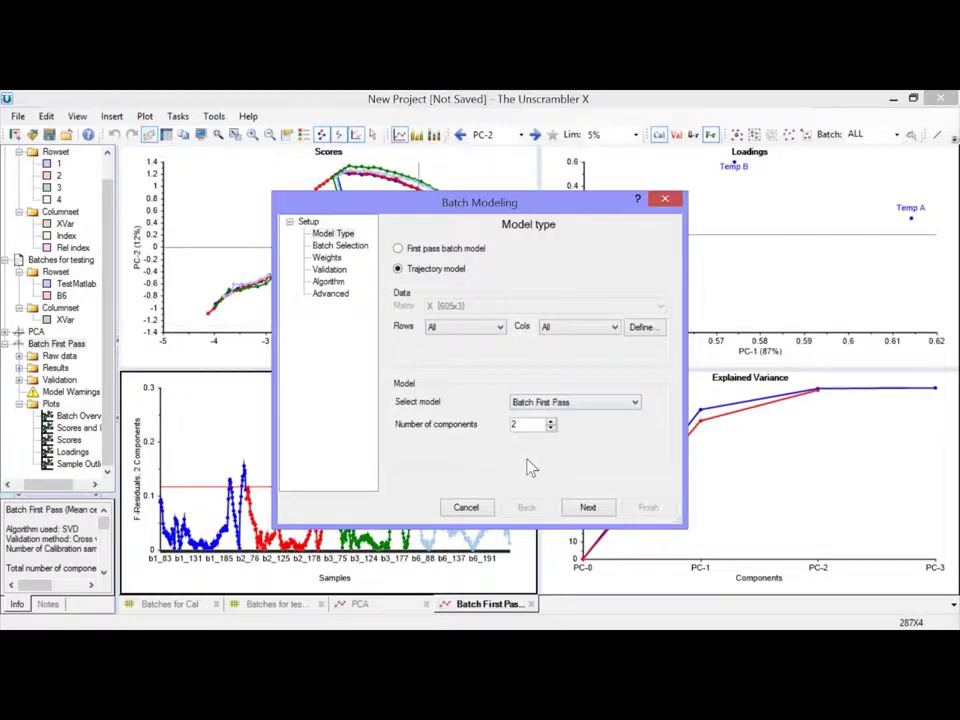
{"action": "left_click", "coordinate": [602, 508]}
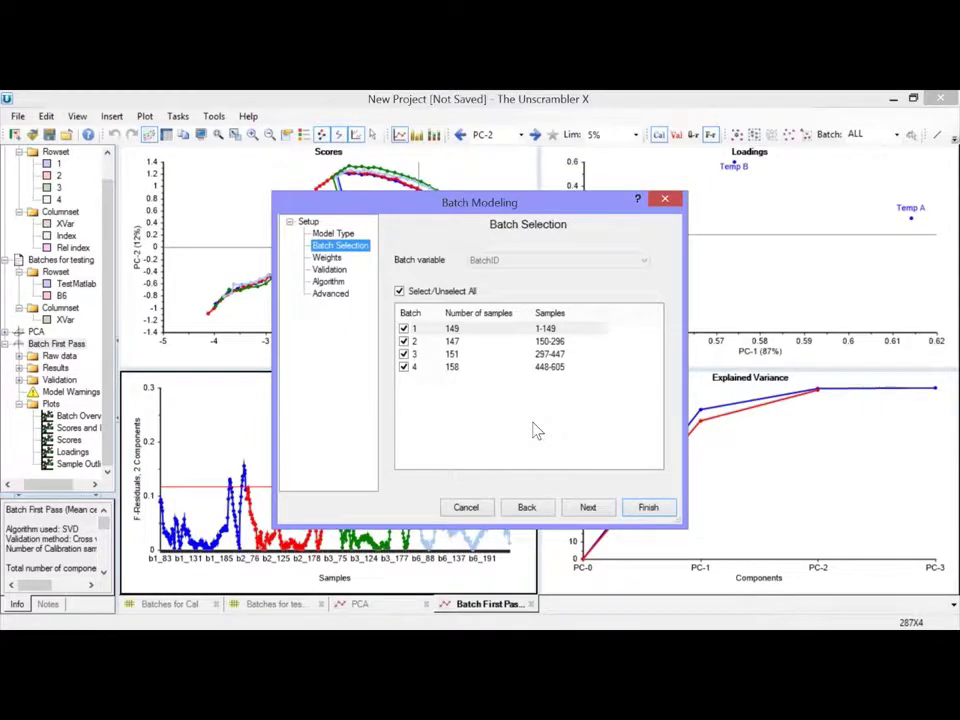
Step: Accept default weights, validation and algorithm settings to reach the Advanced trajectory options
{"action": "left_click", "coordinate": [588, 507]}
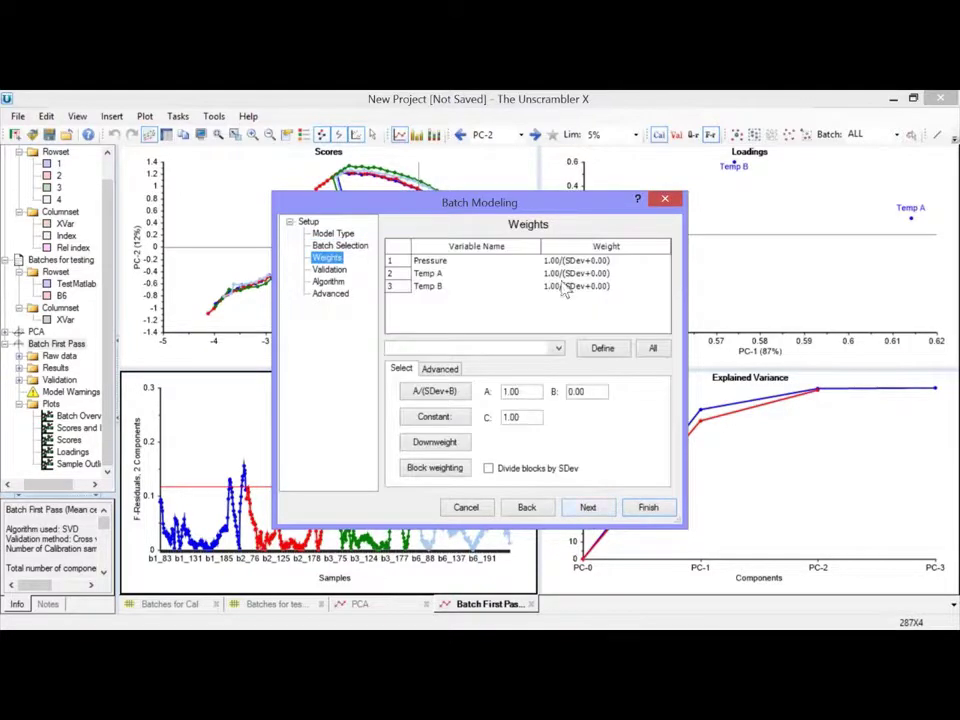
{"action": "left_click", "coordinate": [588, 507]}
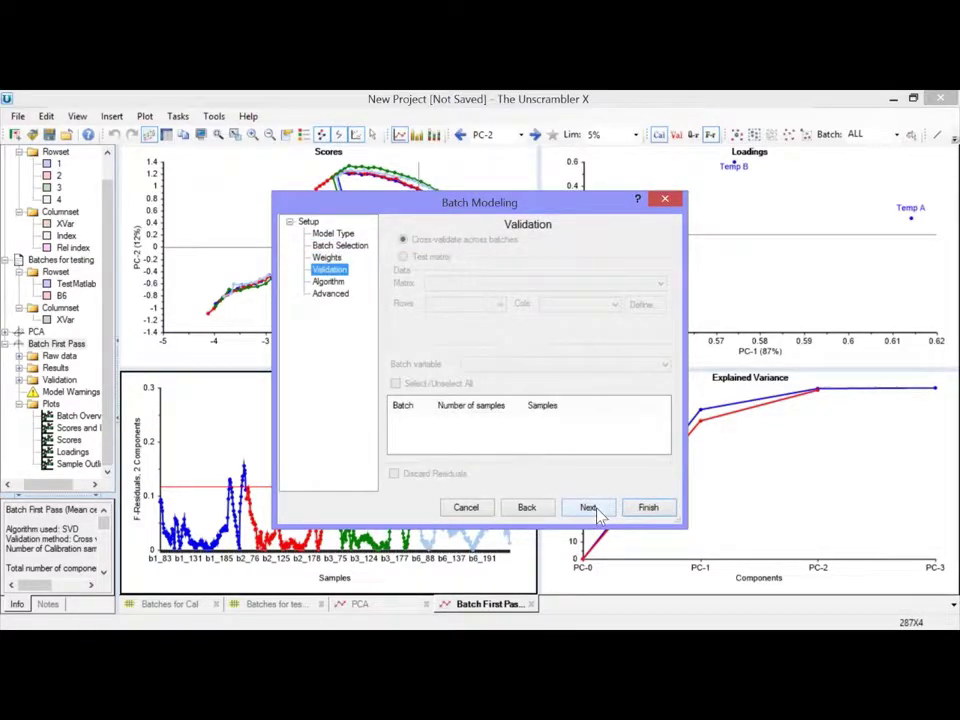
{"action": "left_click", "coordinate": [590, 508]}
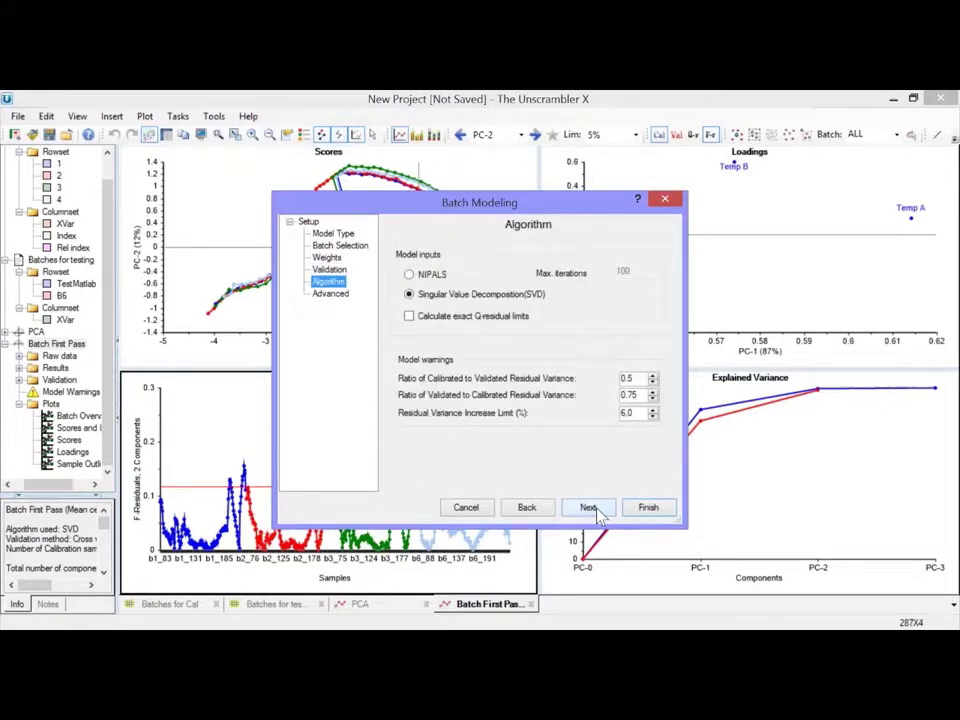
{"action": "left_click", "coordinate": [590, 508]}
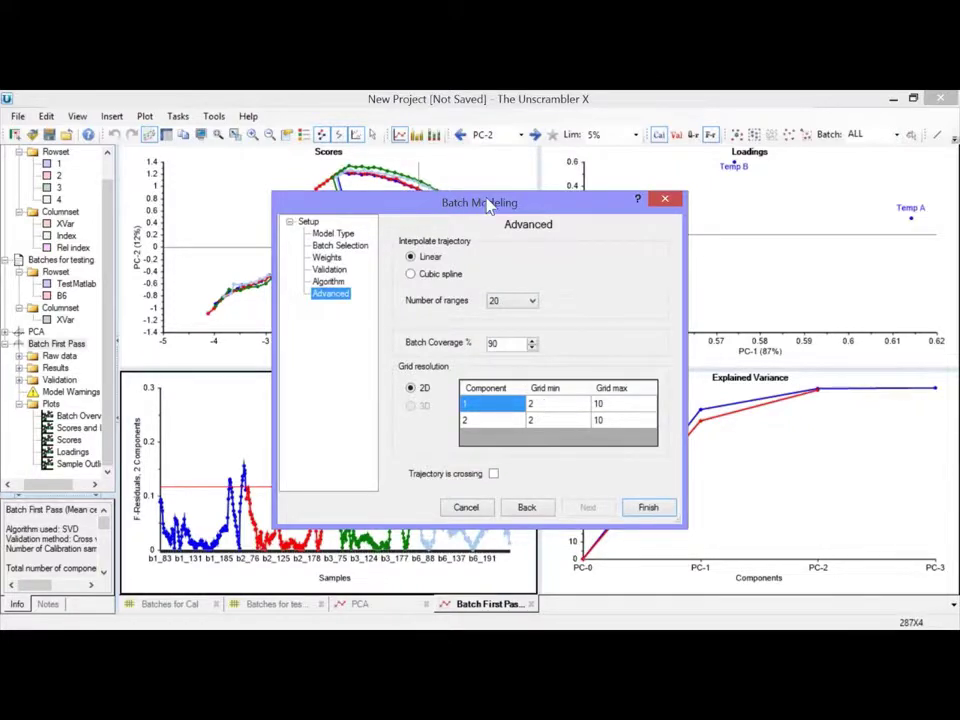
Step: Inspect the scores plot behind the dialog, then finish with linear interpolation, 20 ranges, 90% coverage
{"action": "left_click_drag", "start_coordinate": [491, 204], "coordinate": [717, 194]}
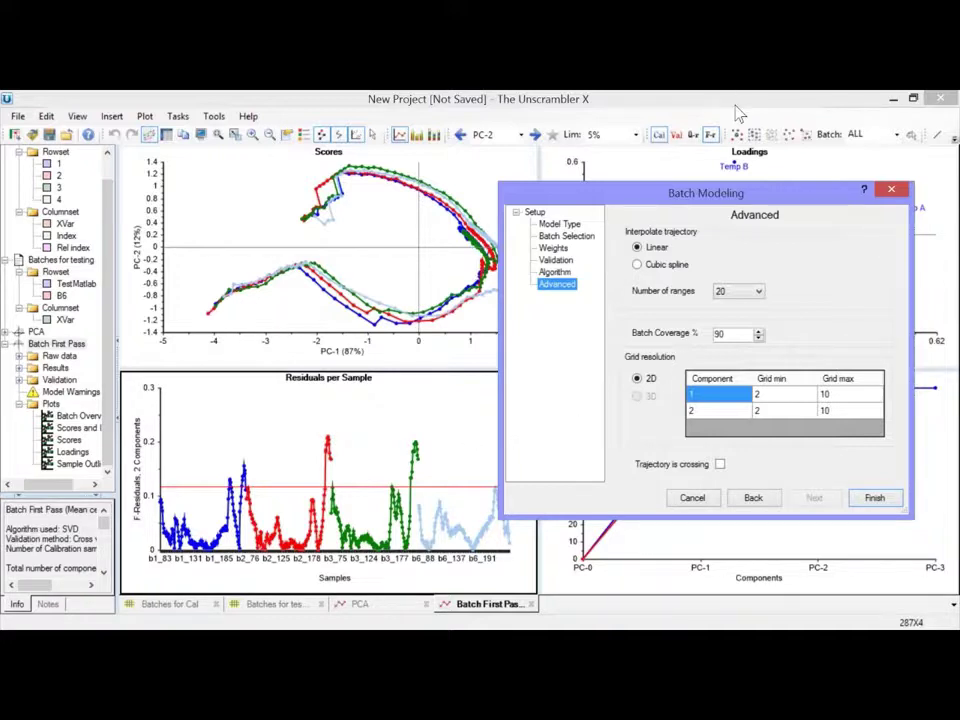
{"action": "left_click_drag", "start_coordinate": [746, 201], "coordinate": [530, 218]}
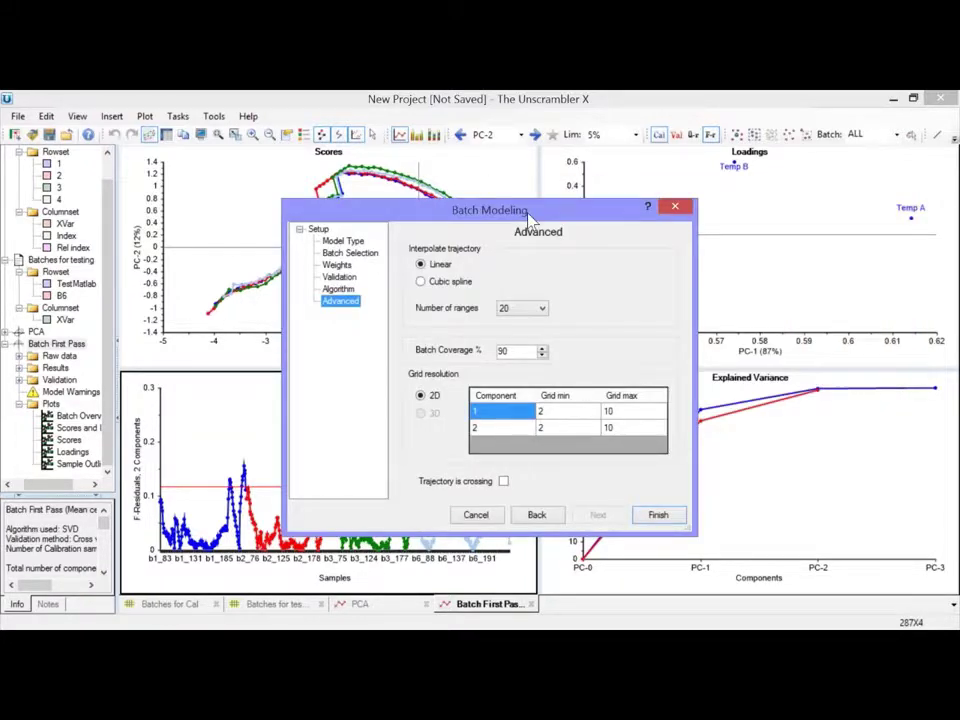
{"action": "left_click", "coordinate": [658, 516]}
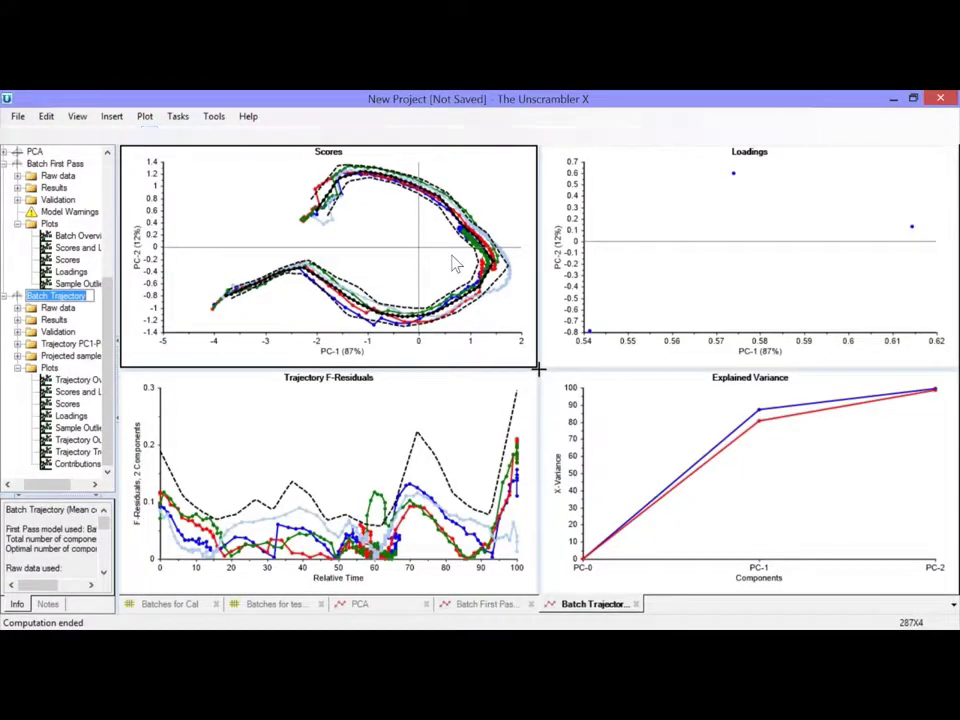
Step: Switch the Scores plot to the mean PC-1/PC-2 trajectory with dashed 2 Std limits
{"action": "mouse_move", "coordinate": [470, 250]}
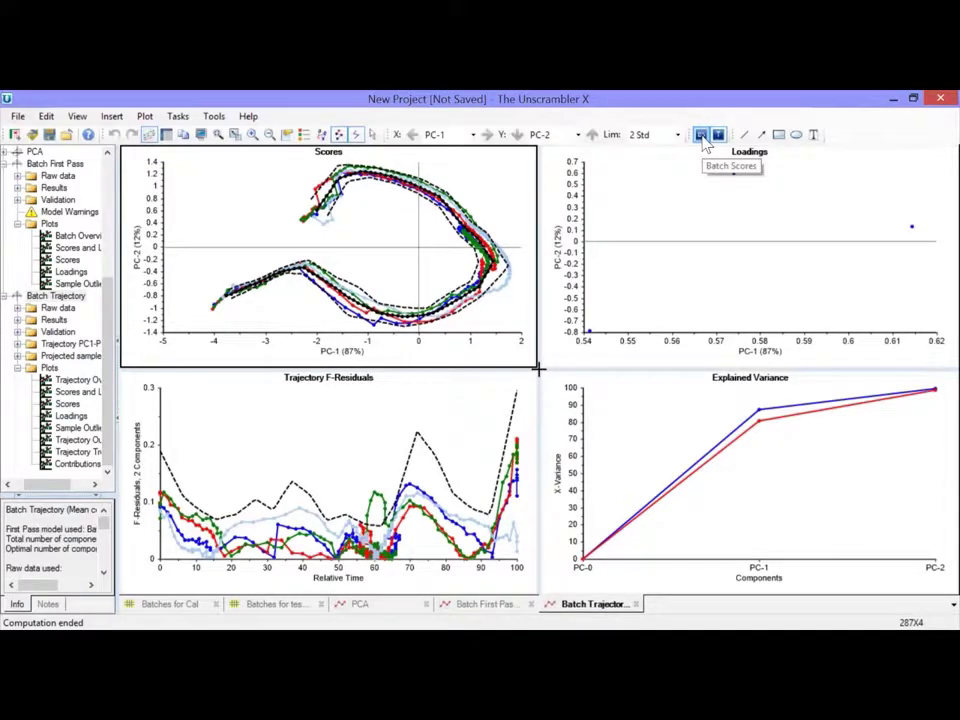
{"action": "left_click", "coordinate": [702, 136]}
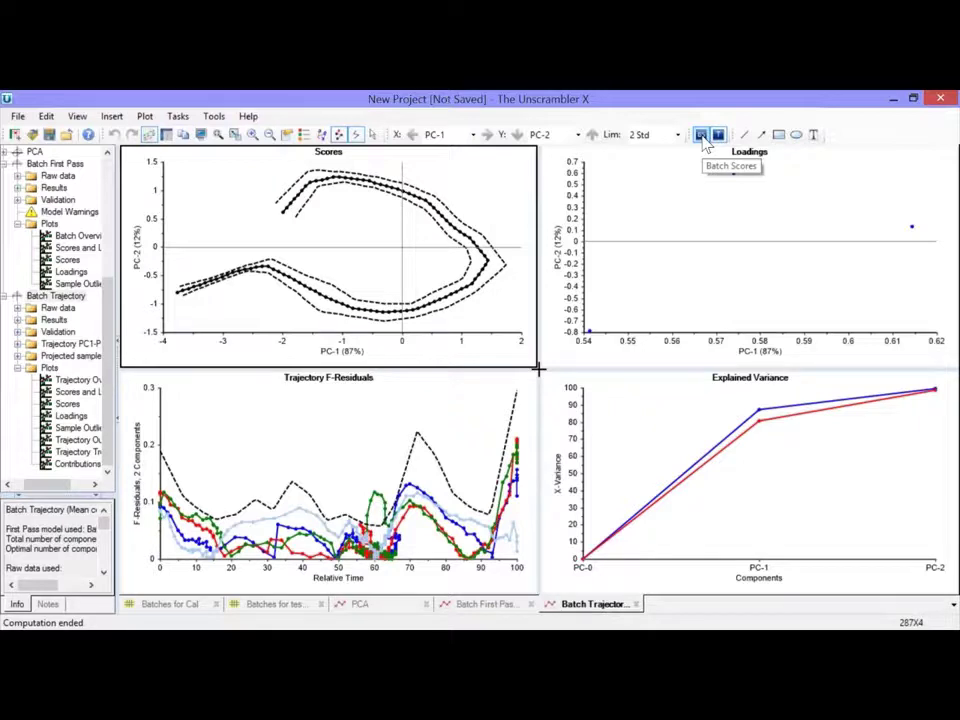
{"action": "mouse_move", "coordinate": [180, 300]}
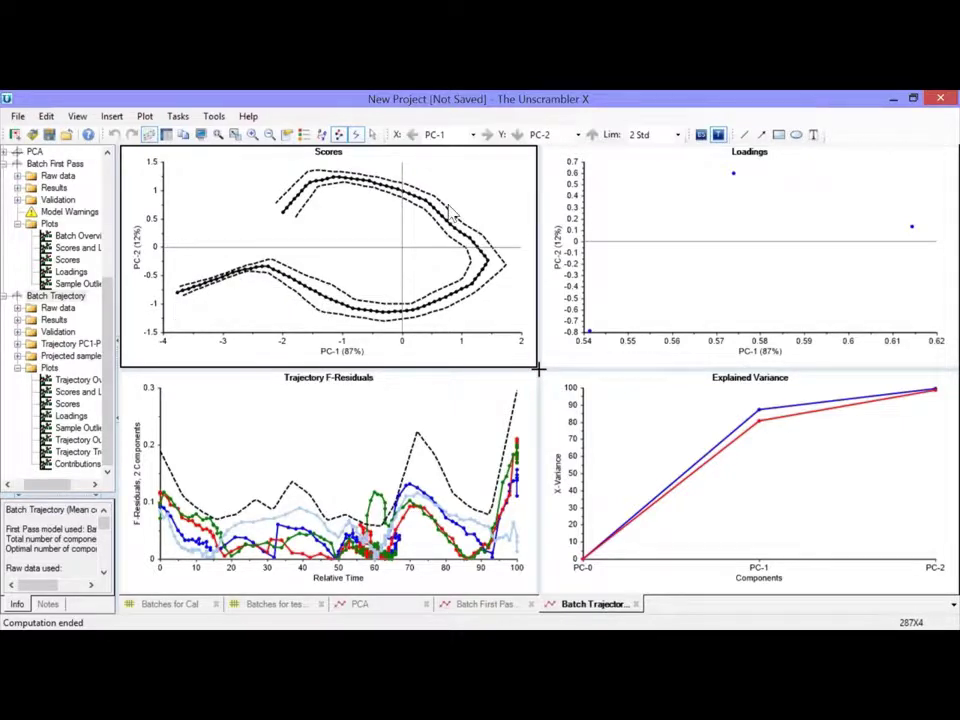
Step: Overlay the individual batch trajectories on the Scores plot, then collapse Batch Trajectory in the navigator
{"action": "left_click", "coordinate": [701, 134]}
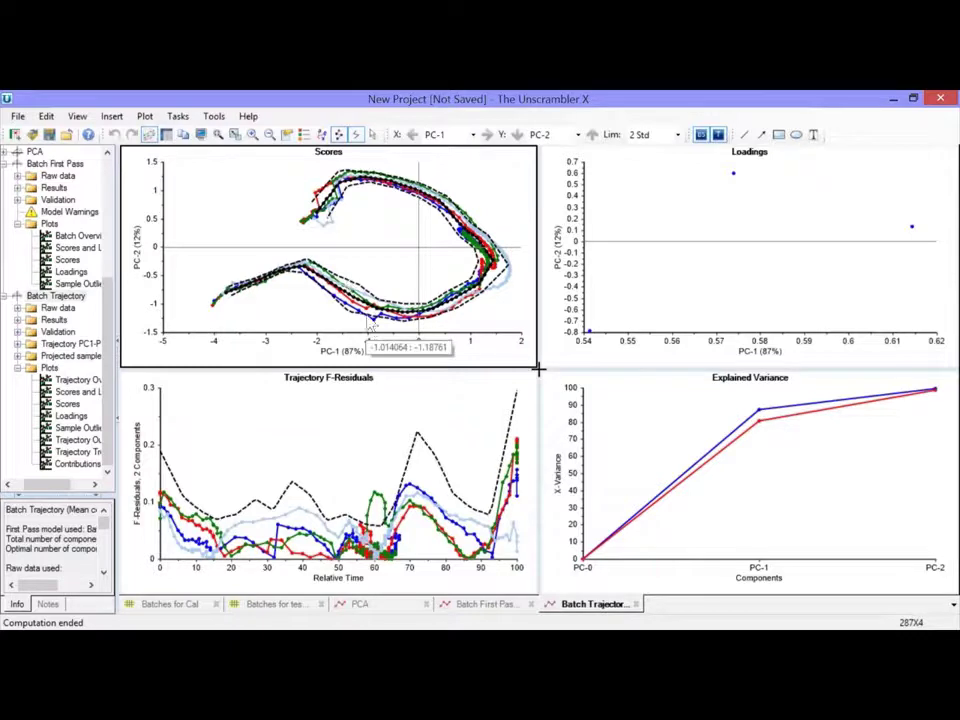
{"action": "mouse_move", "coordinate": [376, 325]}
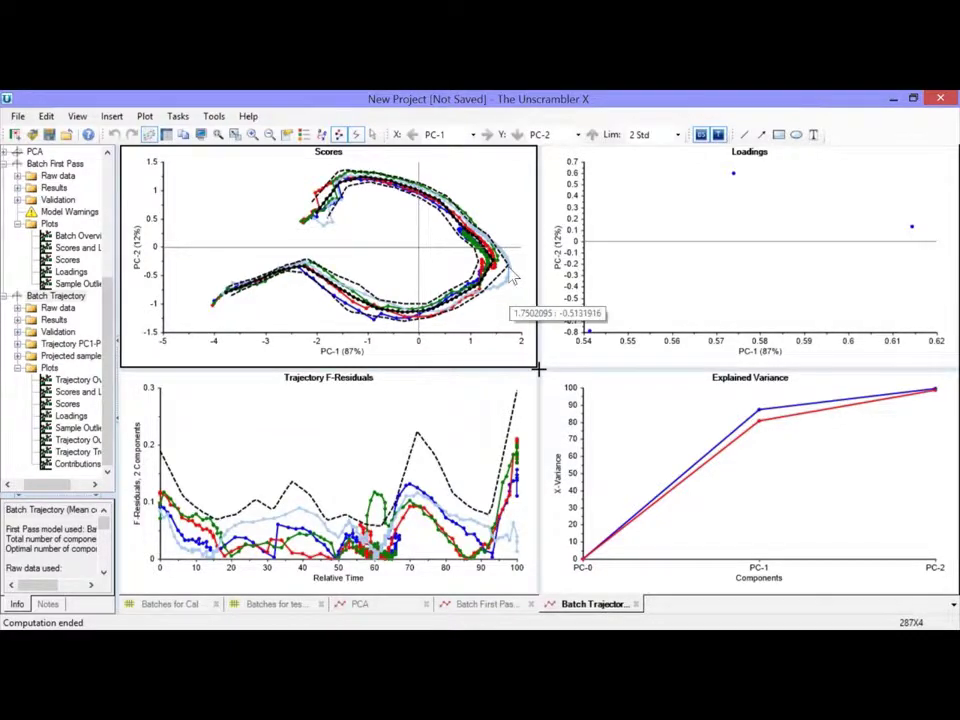
{"action": "mouse_move", "coordinate": [503, 290]}
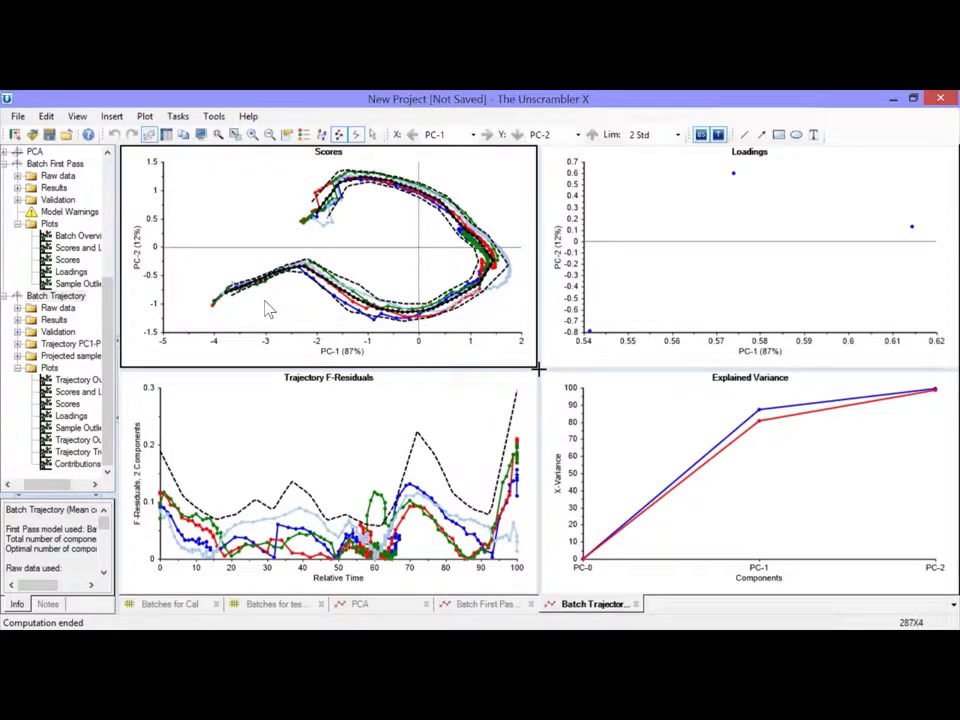
{"action": "mouse_move", "coordinate": [254, 293]}
{"action": "left_click", "coordinate": [6, 298]}
Step: Collapse the project tree and open the Batches for testing data table
{"action": "left_click", "coordinate": [8, 190]}
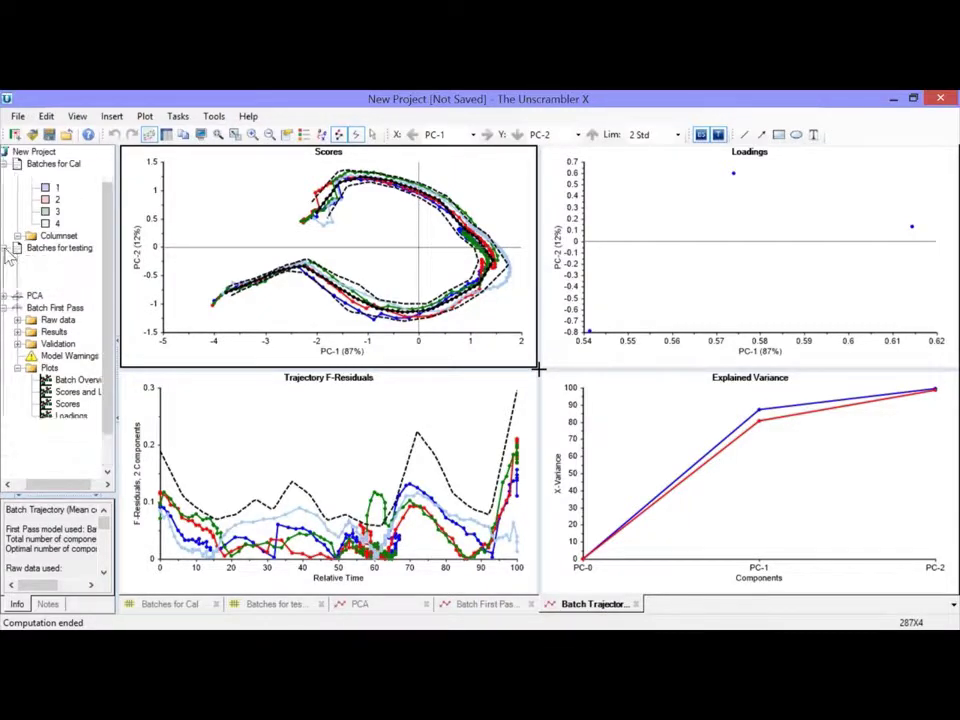
{"action": "left_click", "coordinate": [6, 308]}
{"action": "left_click", "coordinate": [8, 152]}
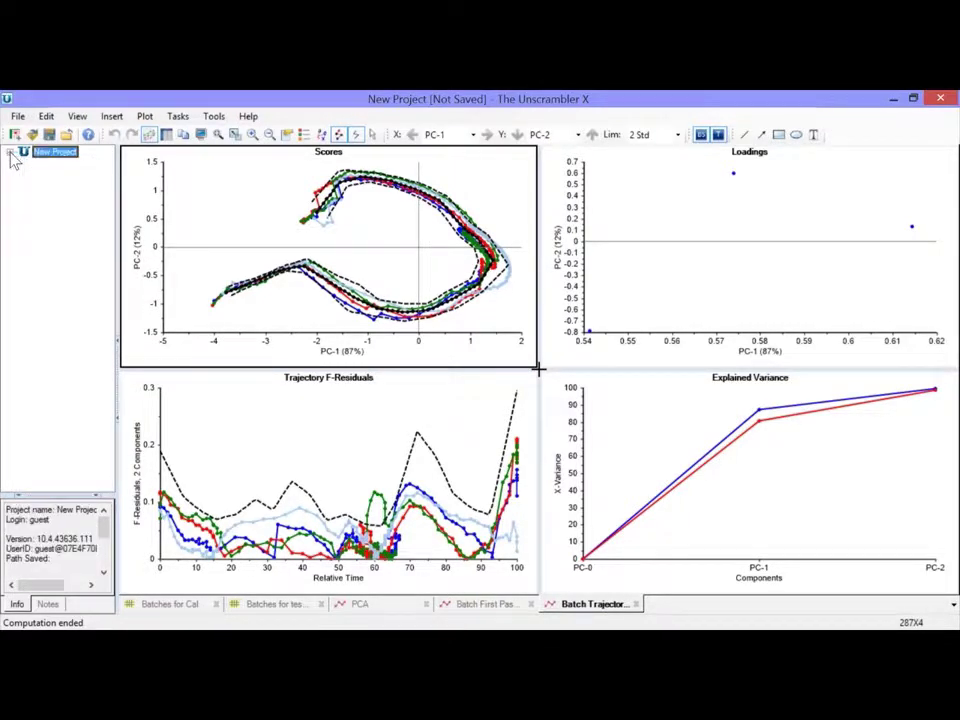
{"action": "left_click", "coordinate": [9, 153]}
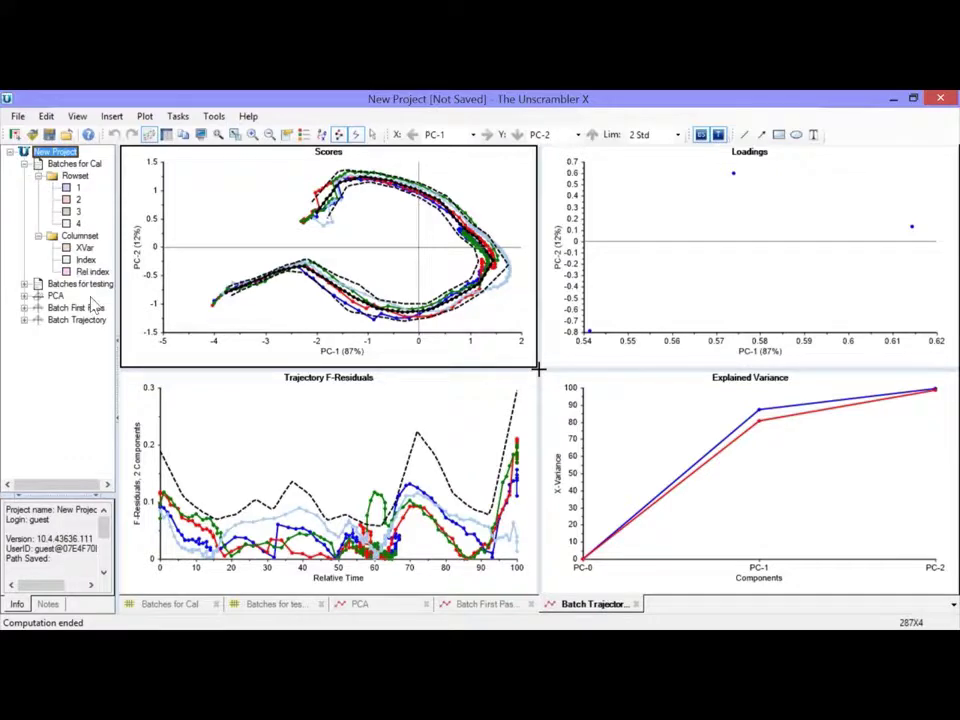
{"action": "left_click", "coordinate": [24, 163]}
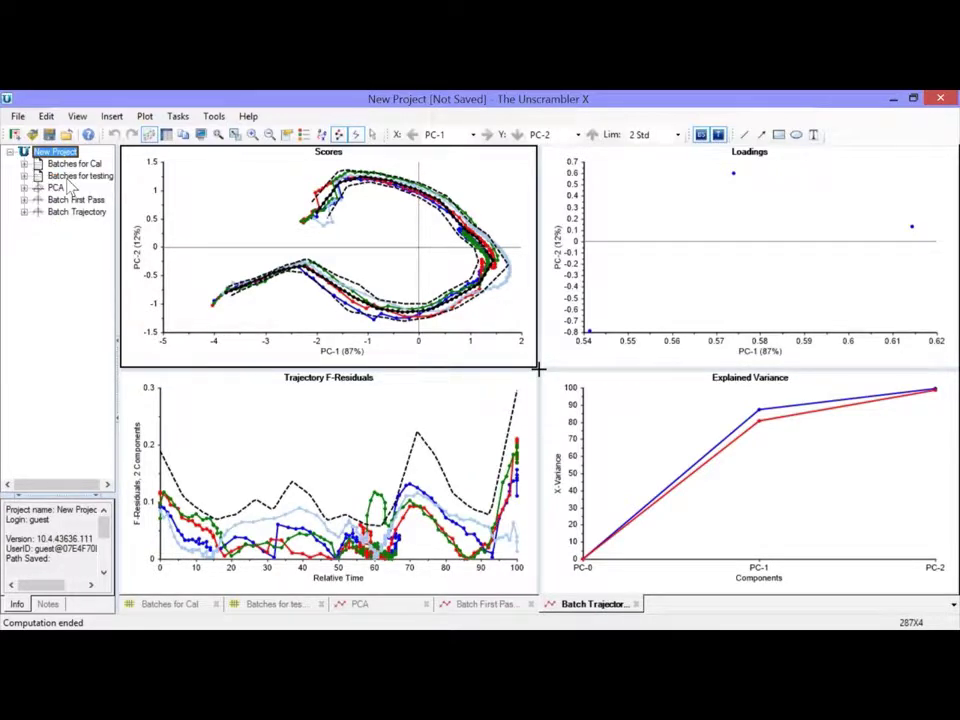
{"action": "left_click", "coordinate": [69, 177]}
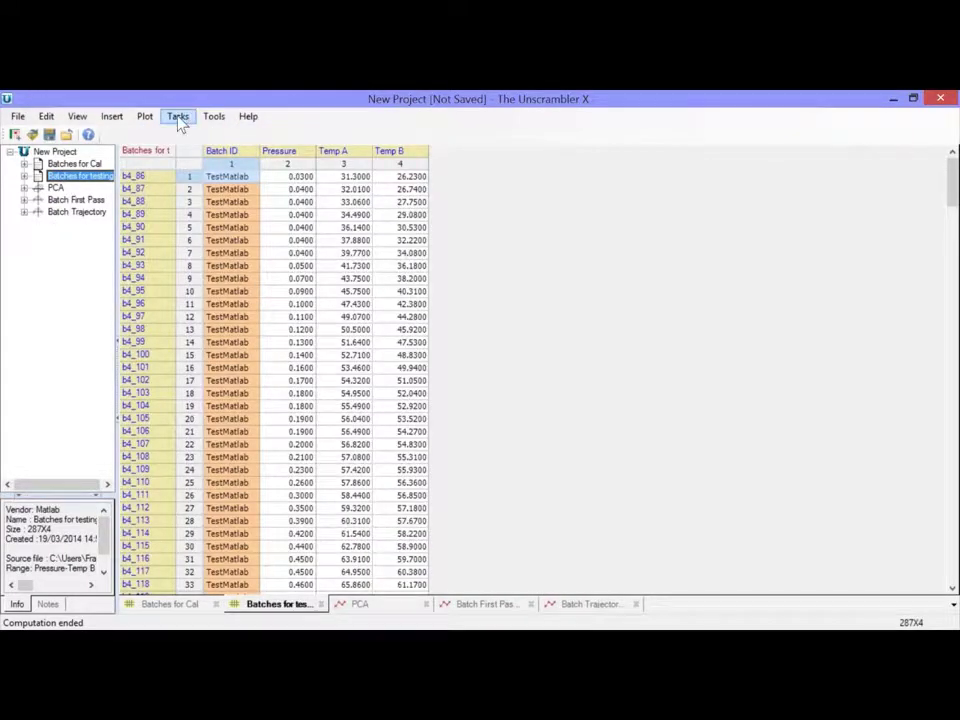
Step: Start a Batch Projection of the test data from the Predict tasks
{"action": "left_click", "coordinate": [178, 117]}
{"action": "mouse_move", "coordinate": [204, 170]}
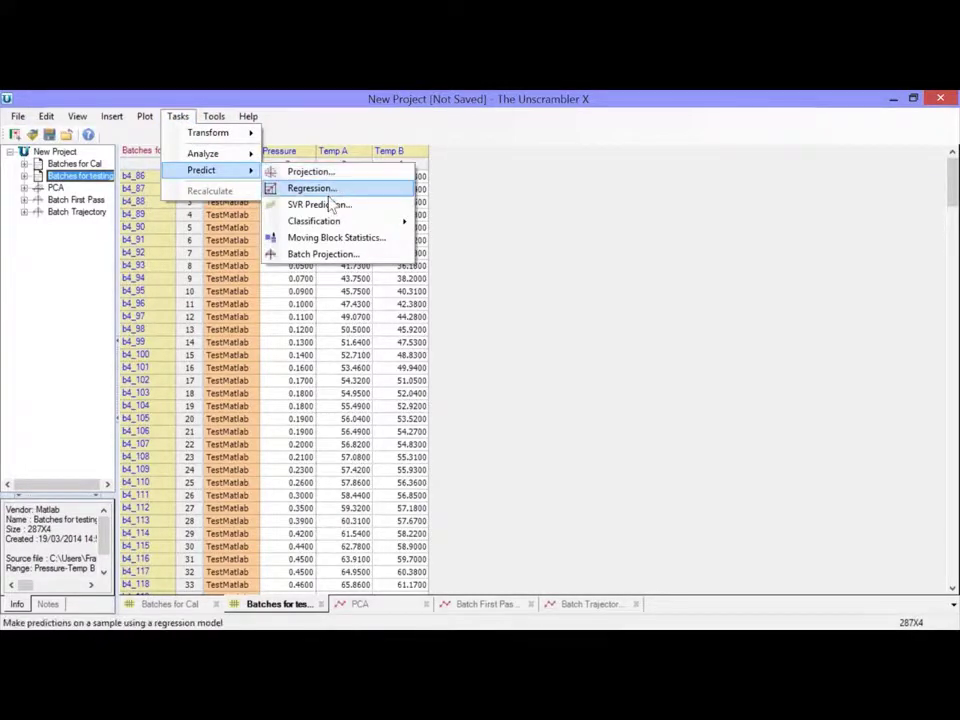
{"action": "left_click", "coordinate": [328, 256]}
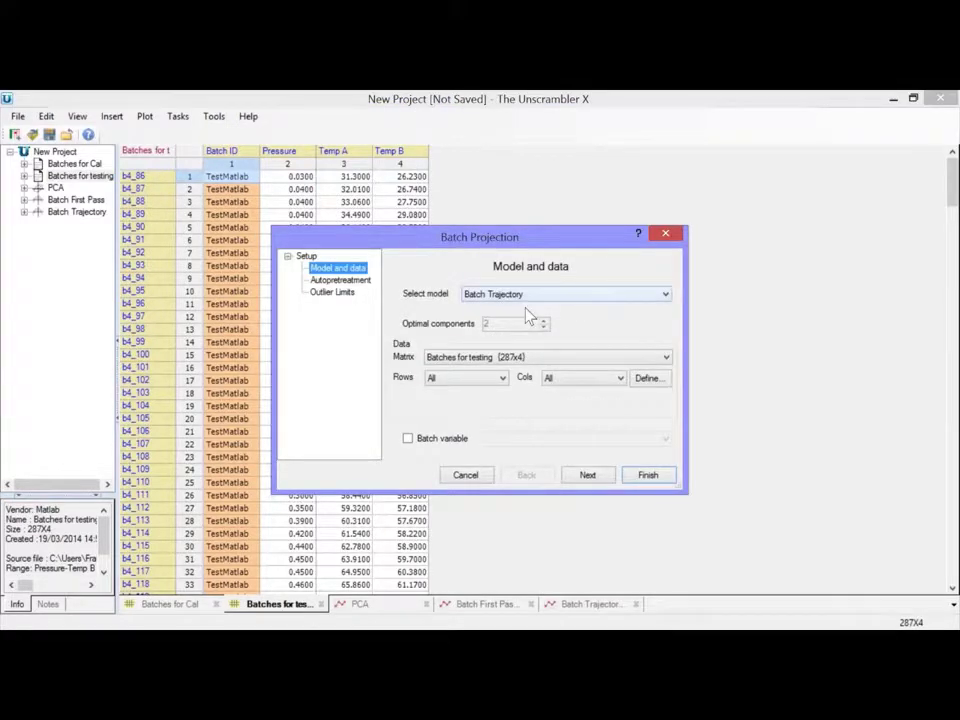
Step: Project the B6 rows onto the Batch Trajectory model, keeping default pretreatment and outlier limits
{"action": "left_click", "coordinate": [501, 382]}
{"action": "left_click", "coordinate": [468, 411]}
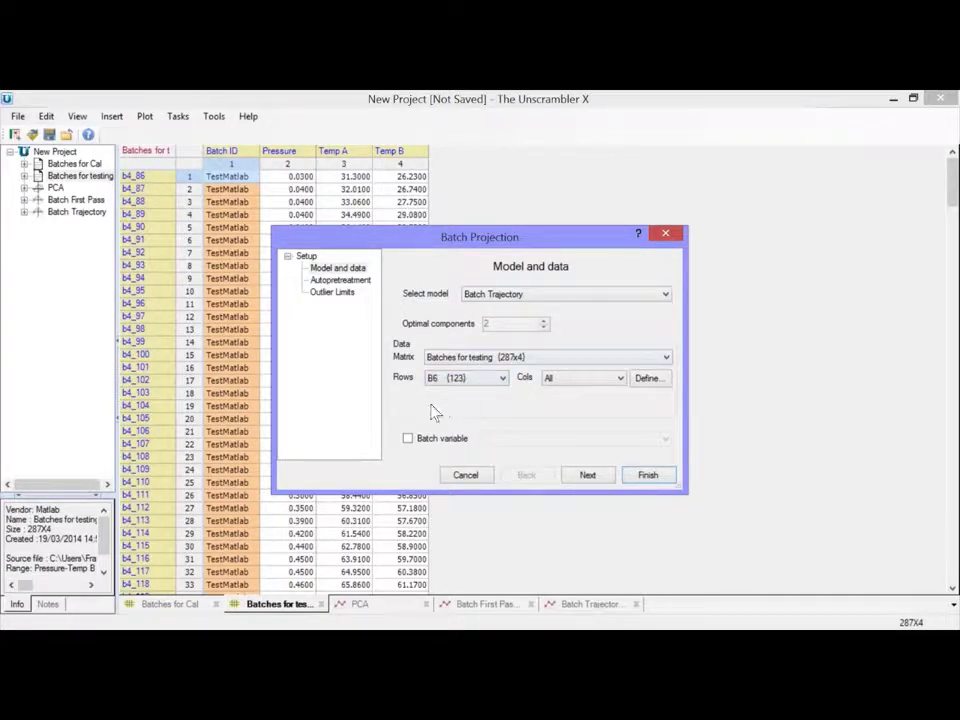
{"action": "left_click", "coordinate": [590, 476]}
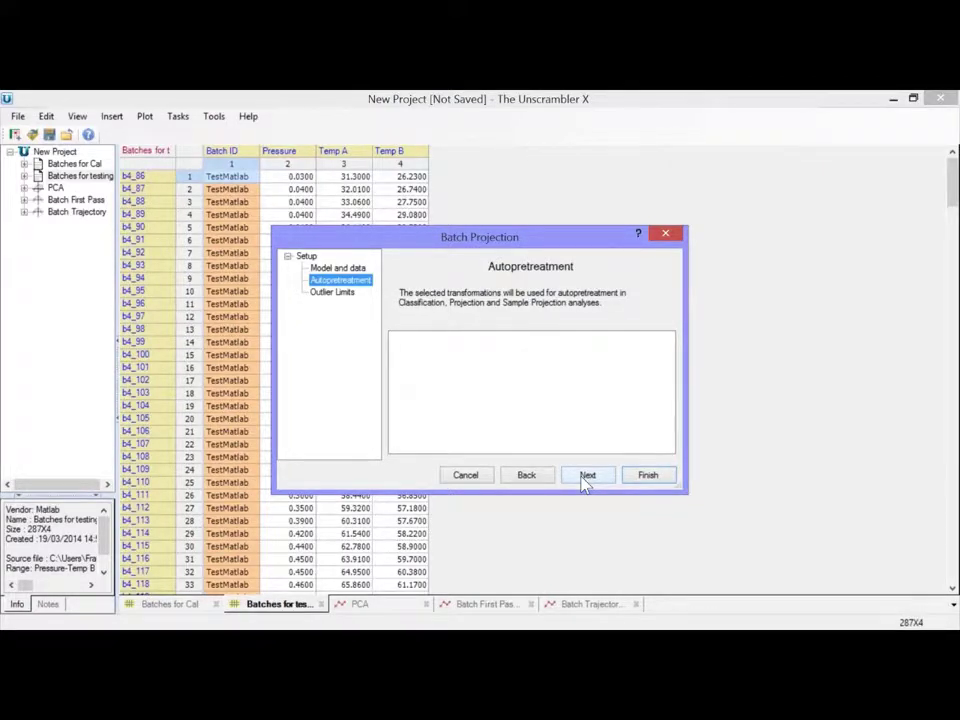
{"action": "left_click", "coordinate": [586, 478]}
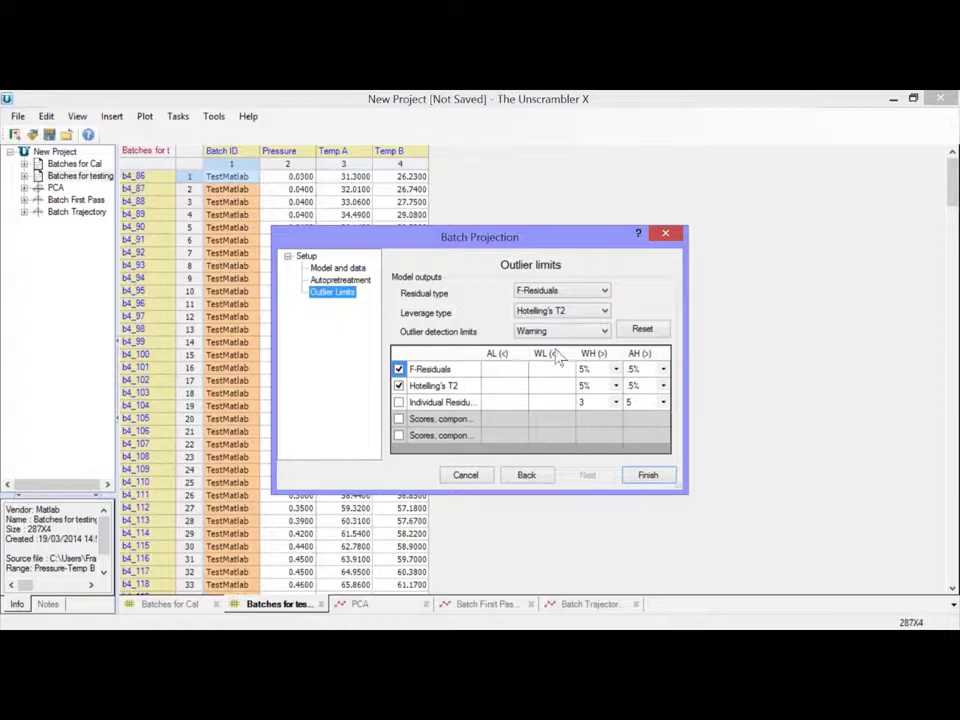
{"action": "left_click", "coordinate": [649, 475]}
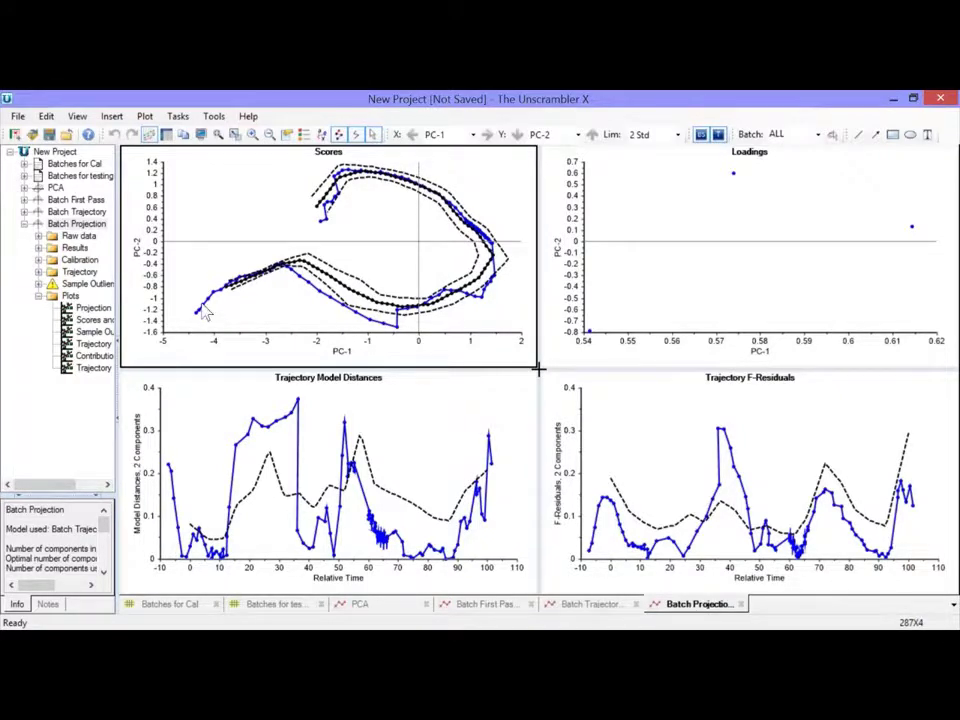
Step: Inspect the projection plots and label the loading points with their variable names
{"action": "mouse_move", "coordinate": [197, 318]}
{"action": "mouse_move", "coordinate": [288, 270]}
{"action": "left_click", "coordinate": [326, 135]}
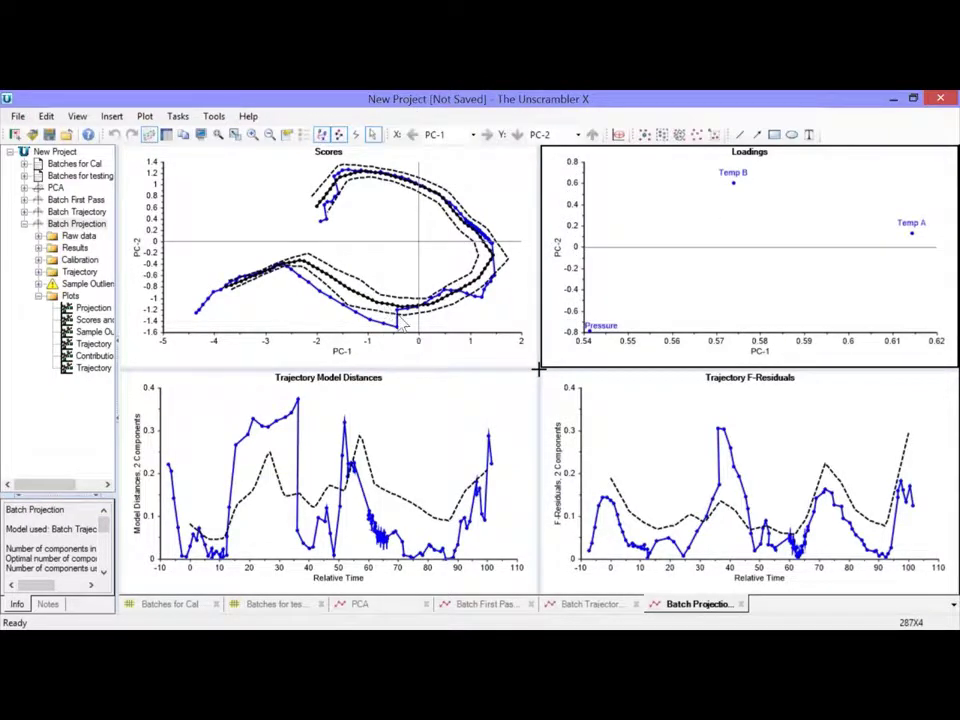
Step: Open the projection's Contributions plot, showing Hotelling's T² per variable
{"action": "mouse_move", "coordinate": [404, 318]}
{"action": "mouse_move", "coordinate": [447, 300]}
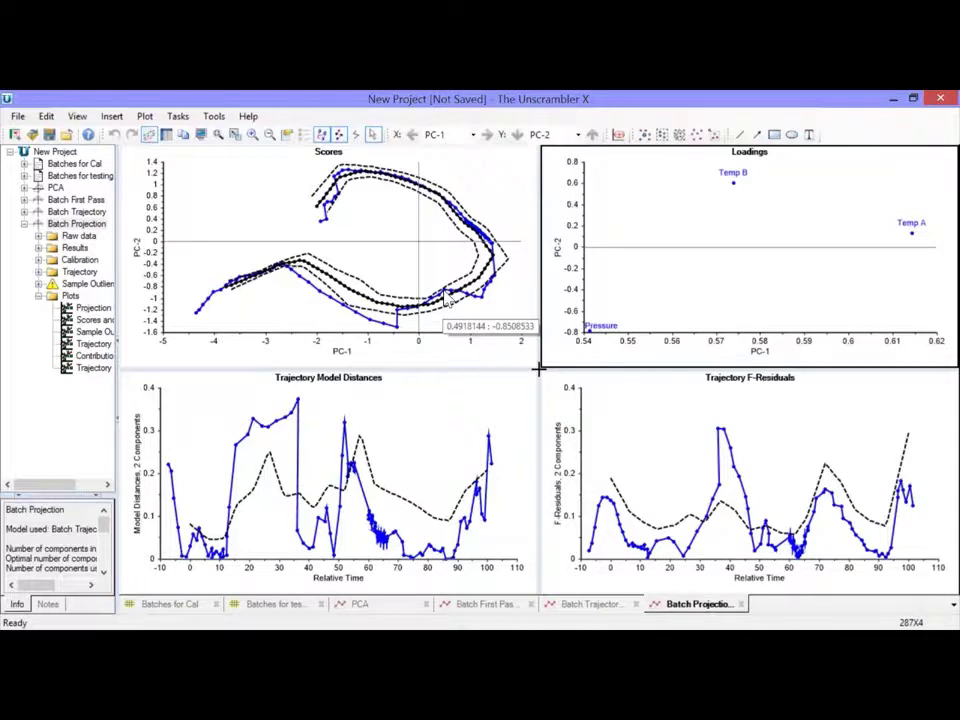
{"action": "left_click", "coordinate": [447, 297]}
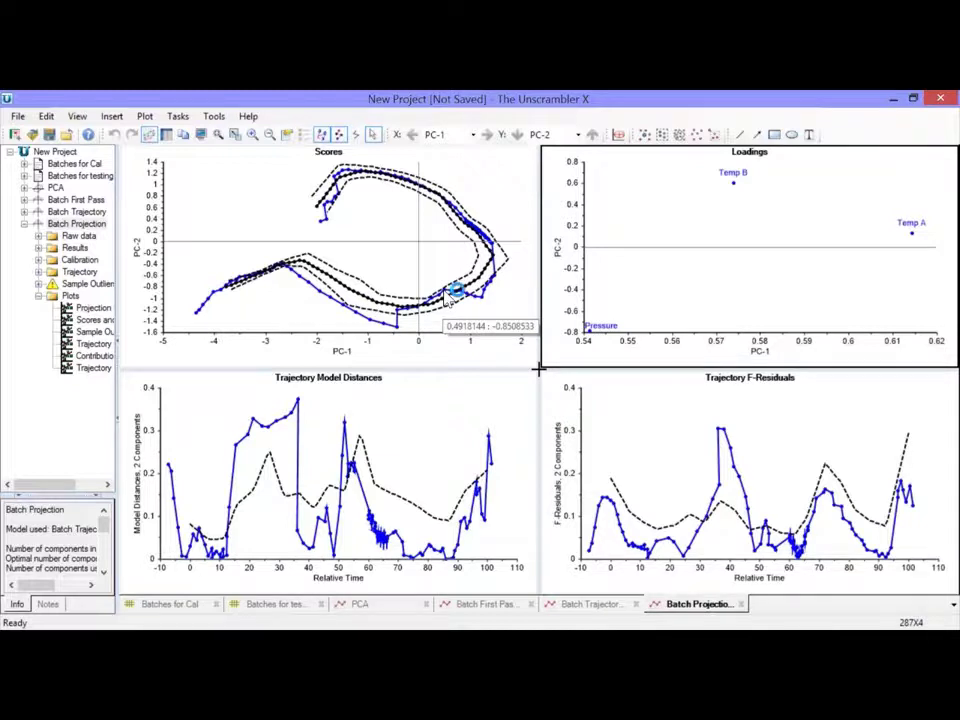
{"action": "double_click", "coordinate": [96, 358]}
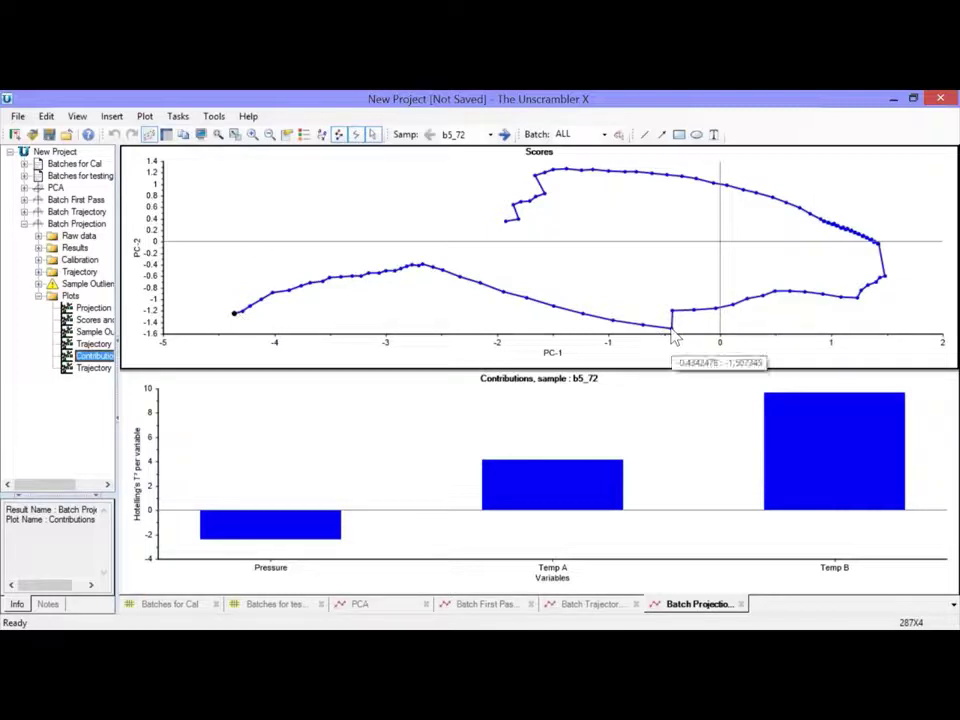
Step: Show contributions for score points b5_104 and b5_105, switching between them
{"action": "left_click", "coordinate": [675, 340]}
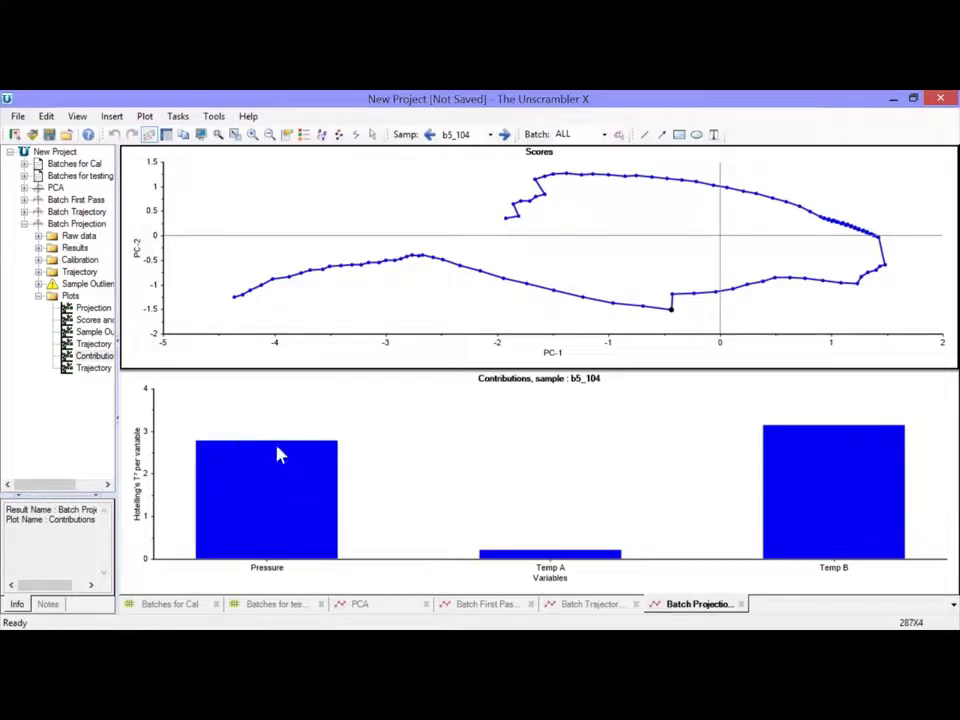
{"action": "mouse_move", "coordinate": [293, 457]}
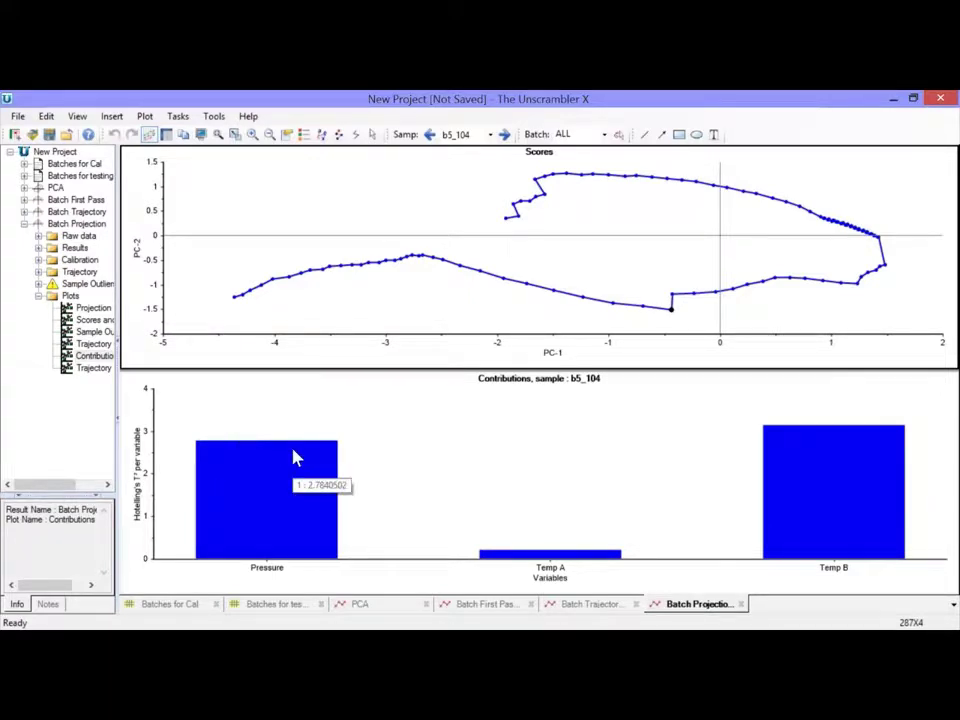
{"action": "left_click", "coordinate": [676, 302]}
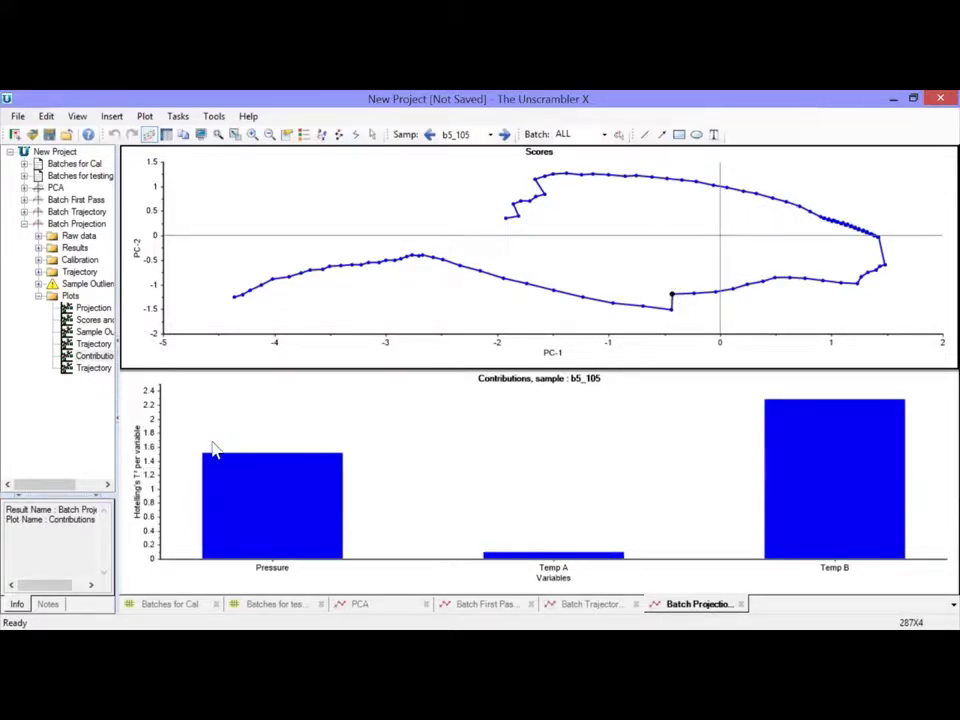
{"action": "left_click", "coordinate": [672, 311]}
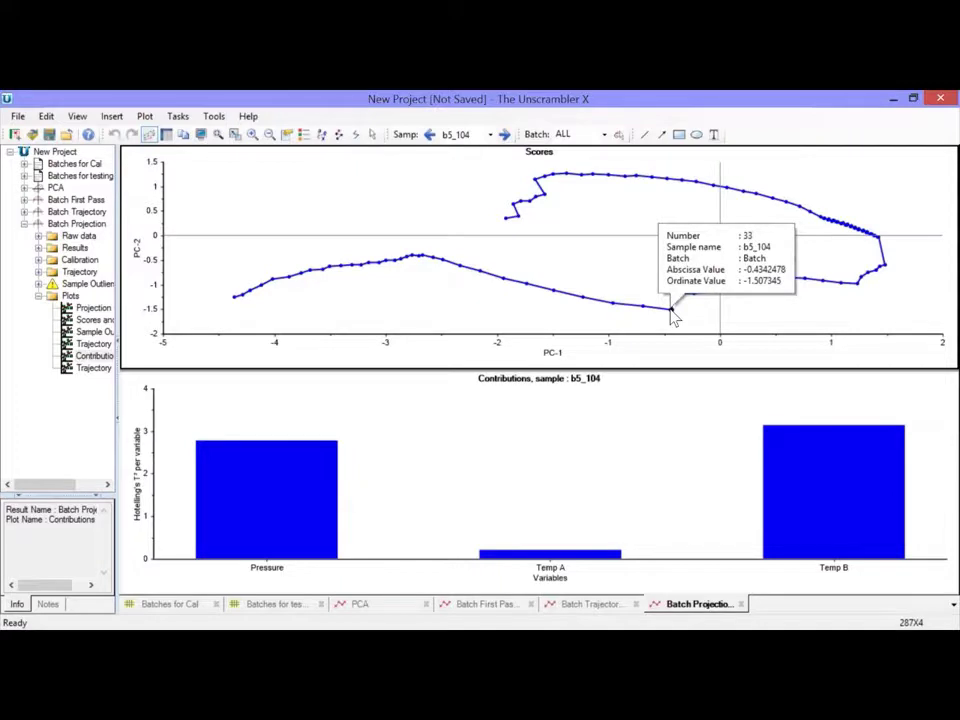
{"action": "left_click", "coordinate": [675, 297]}
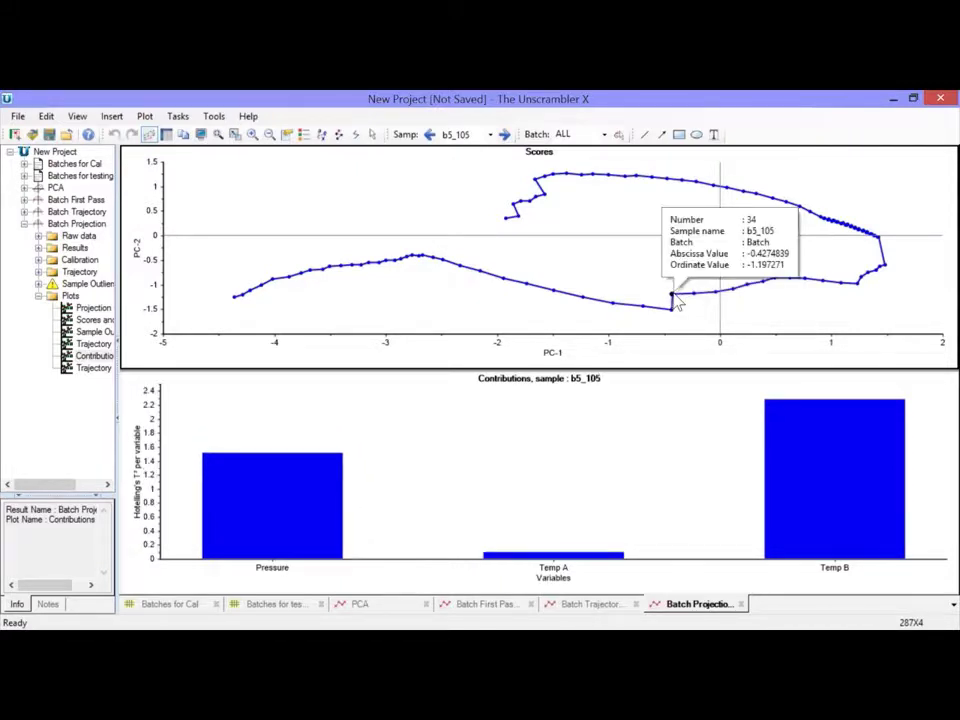
Step: Step through successive samples' contributions until reaching sample b5_161
{"action": "left_click", "coordinate": [505, 135]}
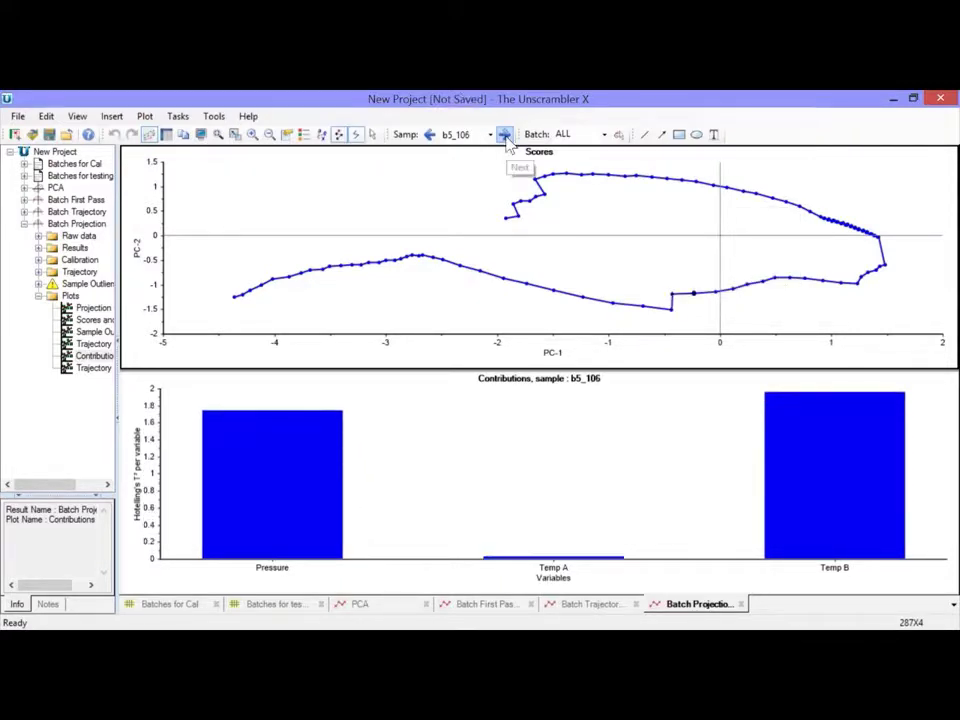
{"action": "left_click", "coordinate": [505, 135]}
{"action": "left_click", "coordinate": [505, 135]}
{"action": "double_click", "coordinate": [505, 135]}
{"action": "left_click", "coordinate": [505, 135]}
{"action": "left_click", "coordinate": [505, 135]}
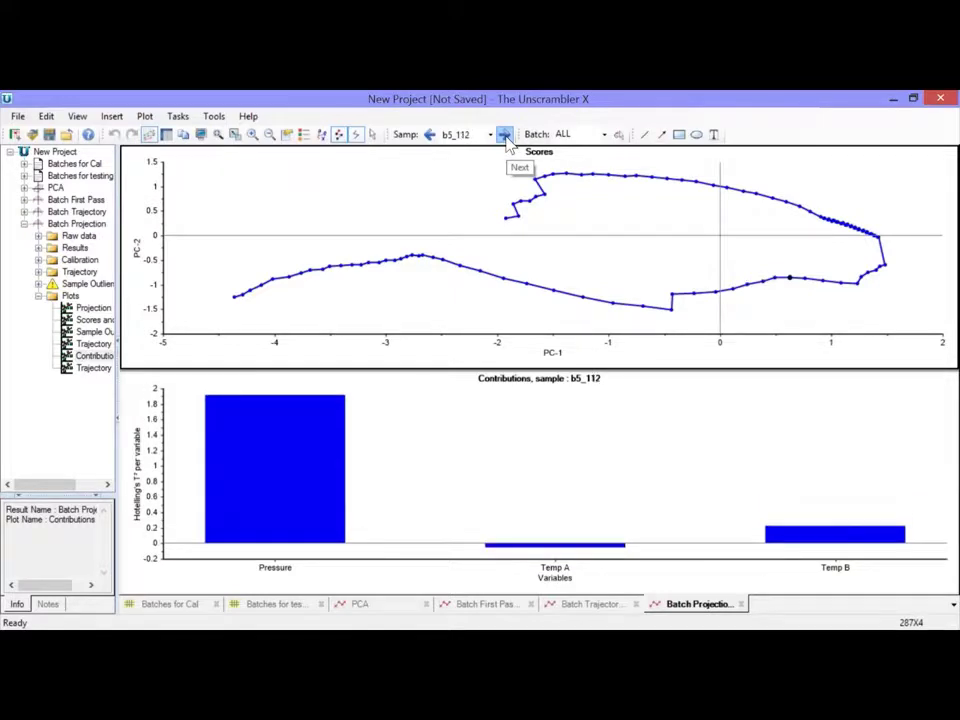
{"action": "double_click", "coordinate": [505, 135]}
{"action": "double_click", "coordinate": [505, 135]}
{"action": "double_click", "coordinate": [505, 135]}
{"action": "left_click", "coordinate": [505, 135]}
{"action": "double_click", "coordinate": [505, 135]}
{"action": "double_click", "coordinate": [505, 135]}
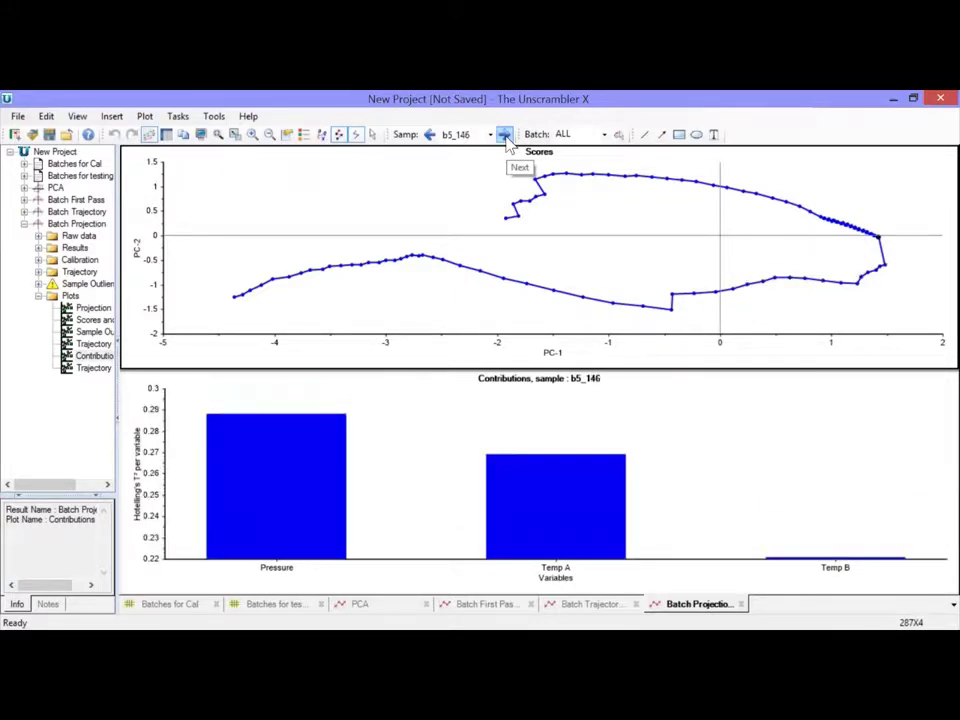
{"action": "double_click", "coordinate": [505, 135]}
{"action": "double_click", "coordinate": [505, 135]}
{"action": "double_click", "coordinate": [505, 135]}
{"action": "double_click", "coordinate": [505, 135]}
{"action": "left_click", "coordinate": [505, 135]}
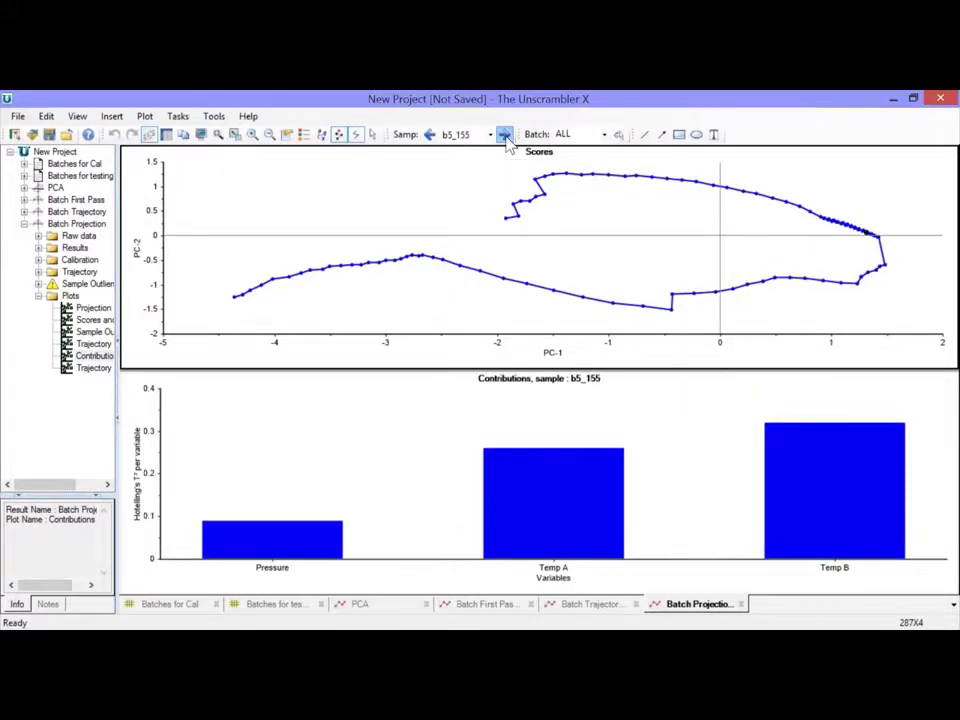
{"action": "double_click", "coordinate": [505, 135]}
{"action": "left_click", "coordinate": [505, 135]}
{"action": "double_click", "coordinate": [505, 135]}
{"action": "left_click", "coordinate": [505, 135]}
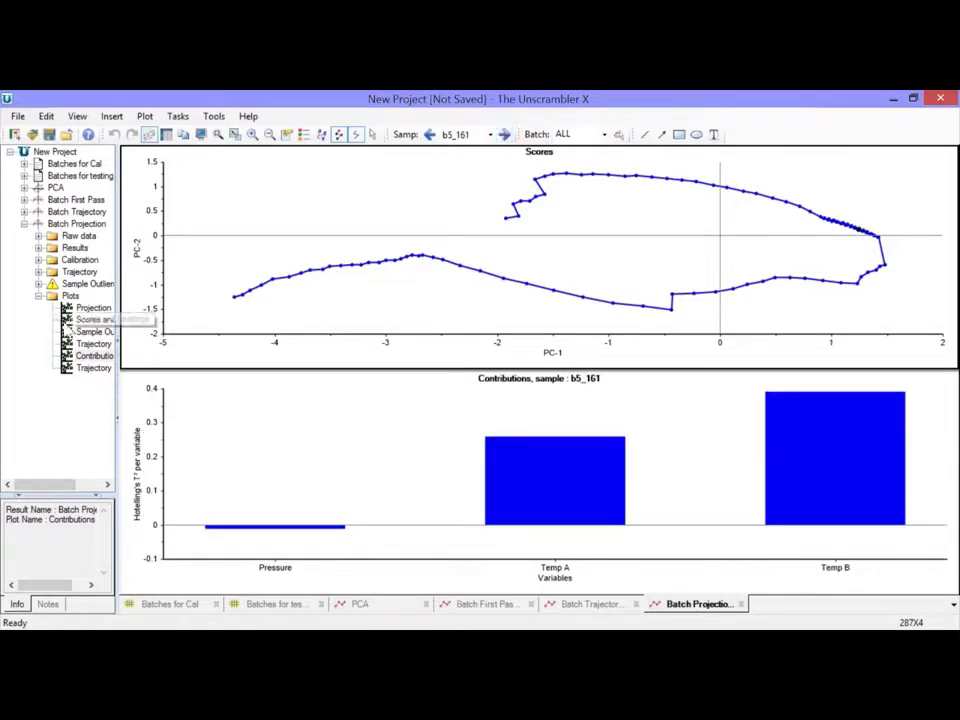